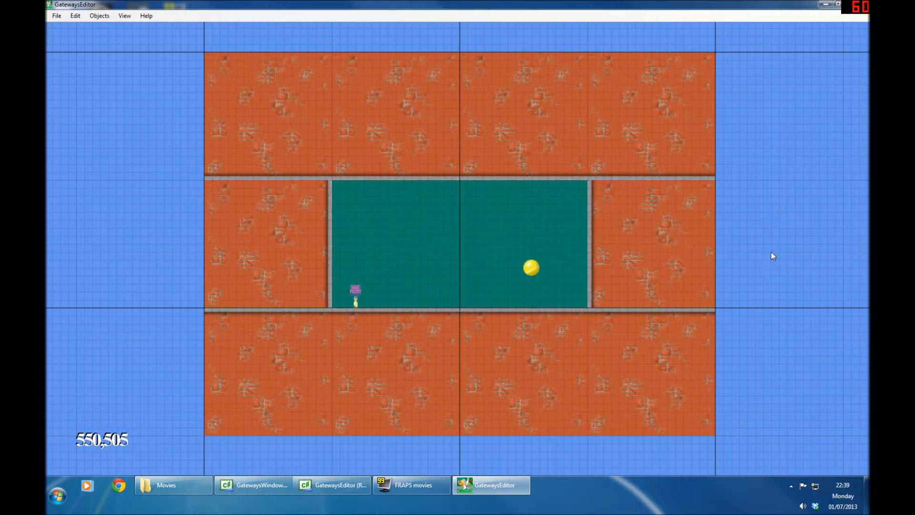
Examine the save point, the golden orb and the overall room layout of the level
left_click(358, 303)
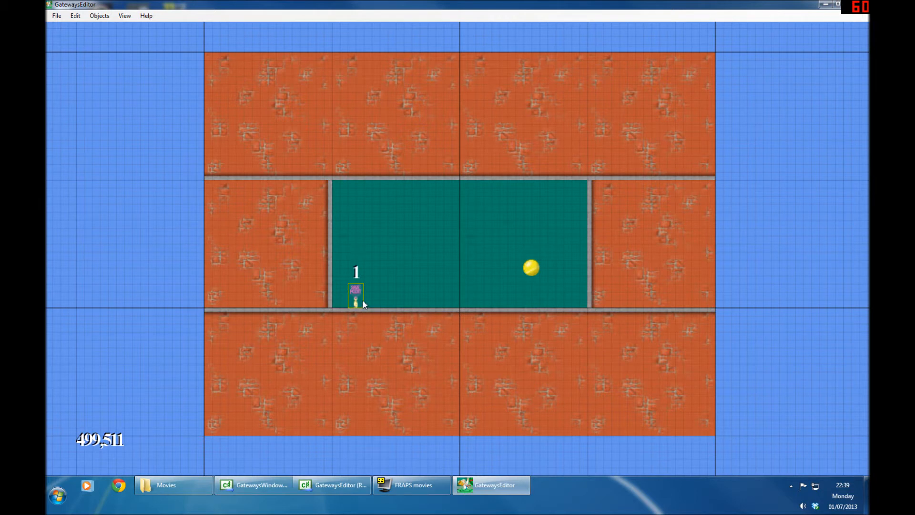
left_click(532, 269)
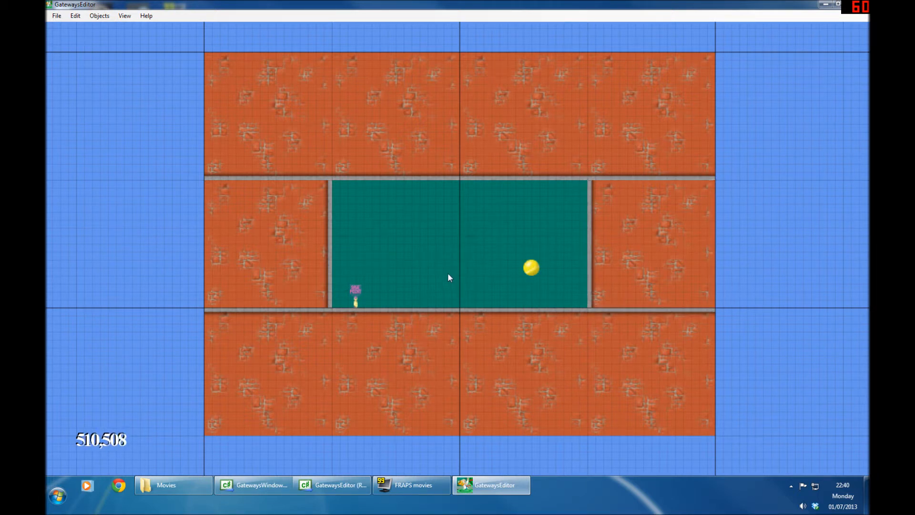
left_click_drag(417, 248, 369, 258)
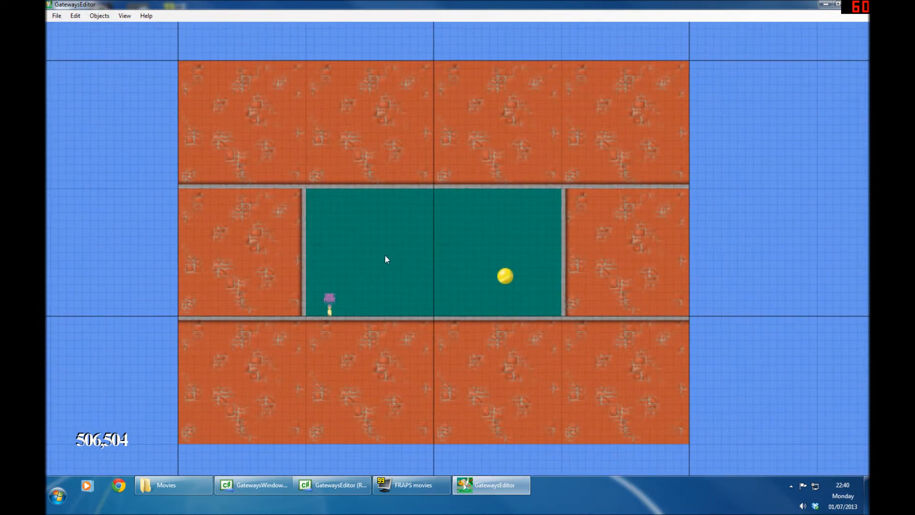
scroll(412, 291, "down", 4)
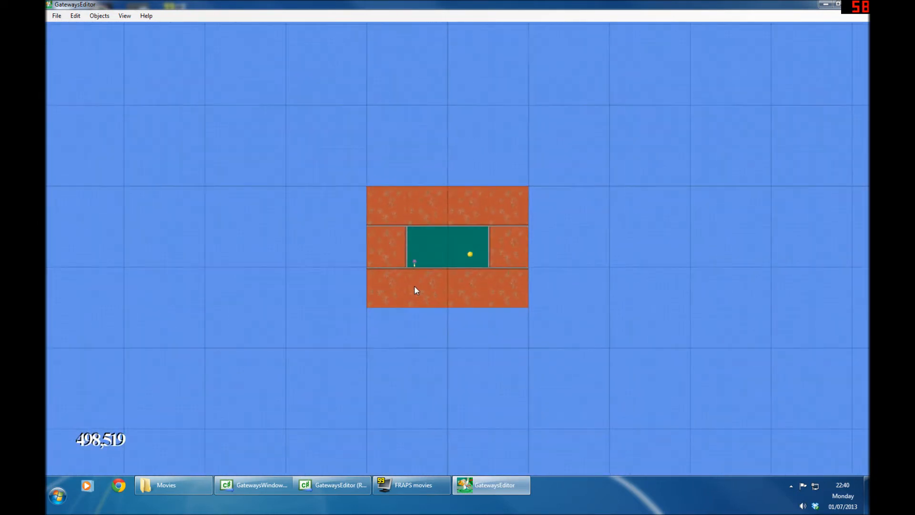
scroll(416, 288, "up", 5)
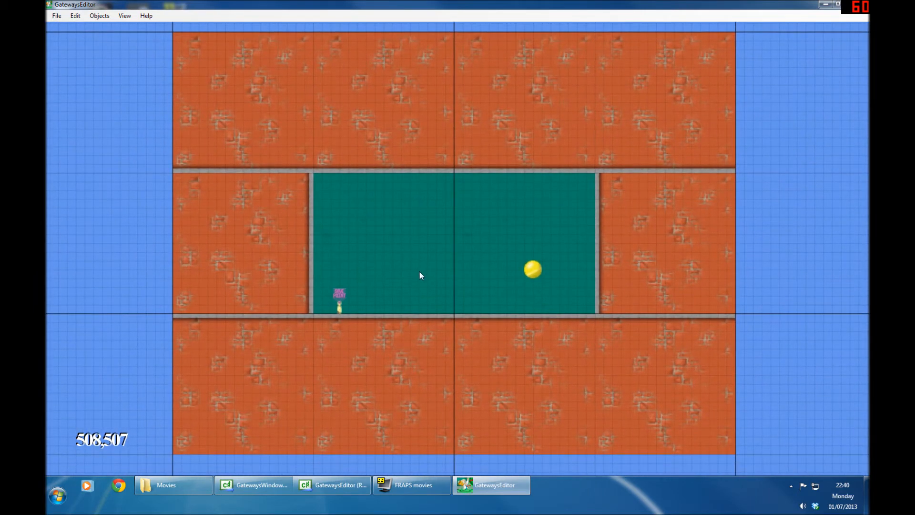
scroll(417, 272, "down", 1)
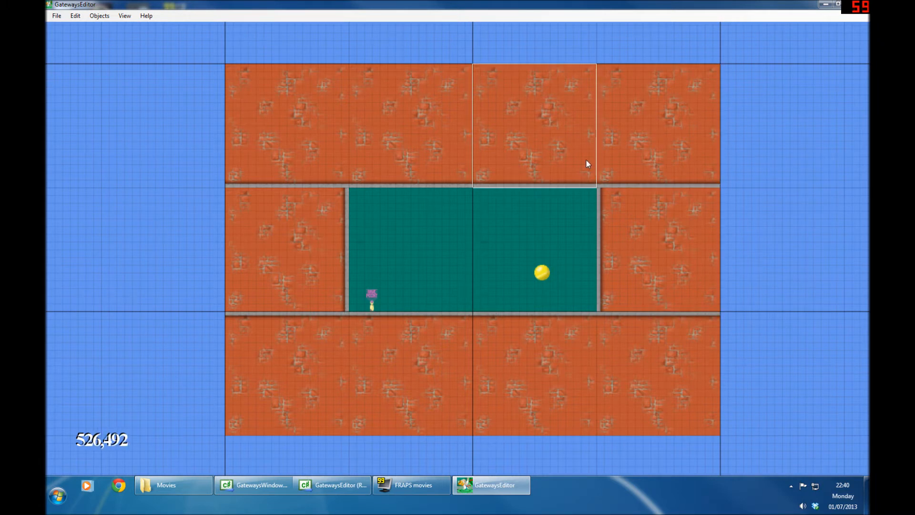
Remove the two wall blocks at the room's upper right, the wall block on its right, and the adjoining grey edge strips
left_click(539, 139)
left_click(641, 152)
left_click(634, 254)
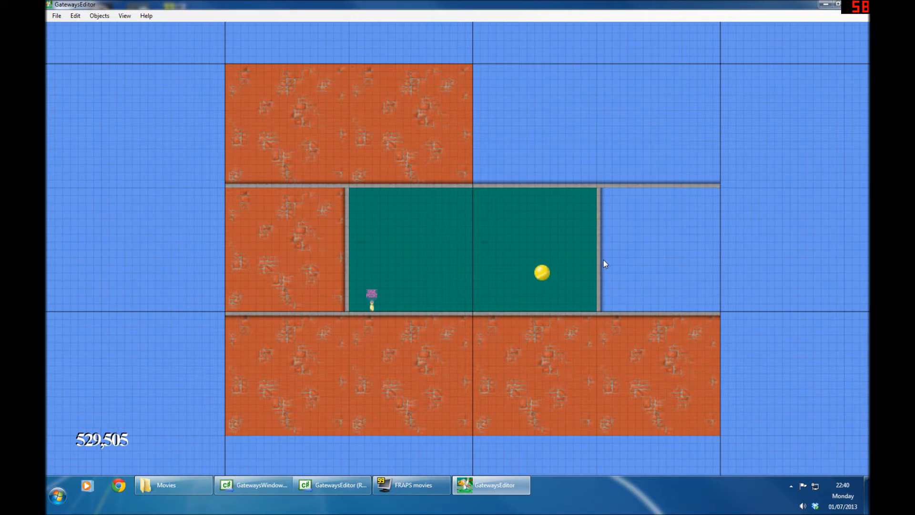
left_click(536, 186)
left_click(610, 185)
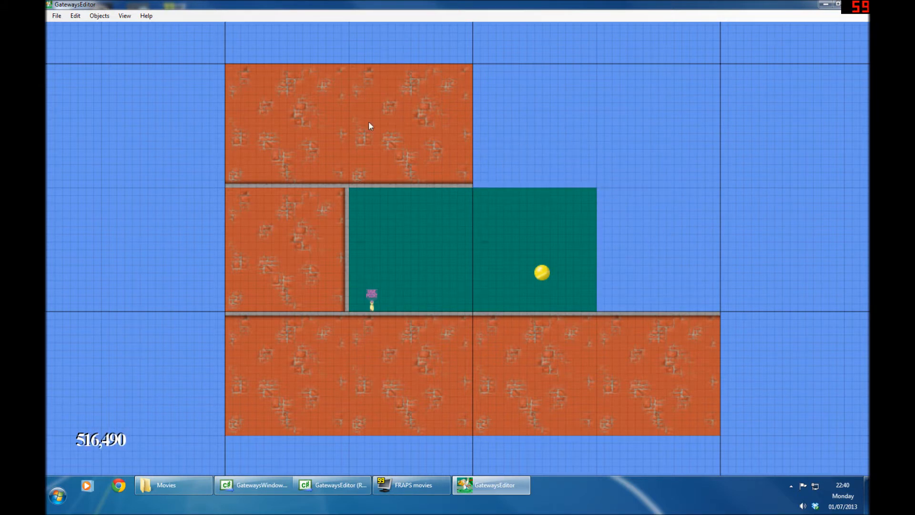
Paint orange brick walls above and to the right of the room, leaving a low passage into a small chamber on the right
left_click(76, 16)
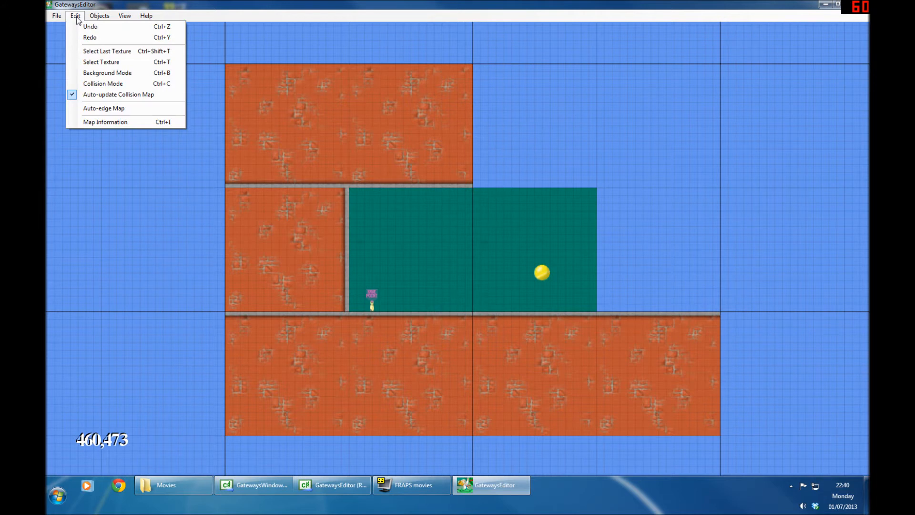
left_click(102, 62)
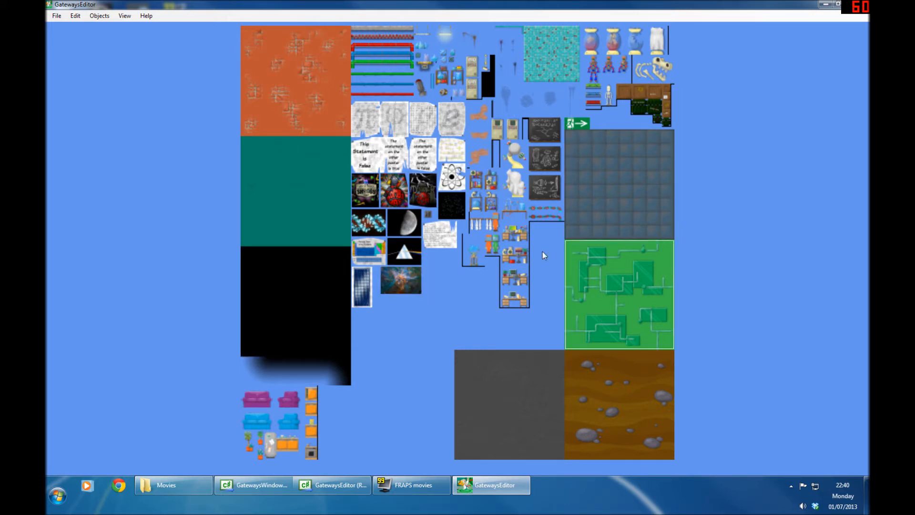
left_click(299, 102)
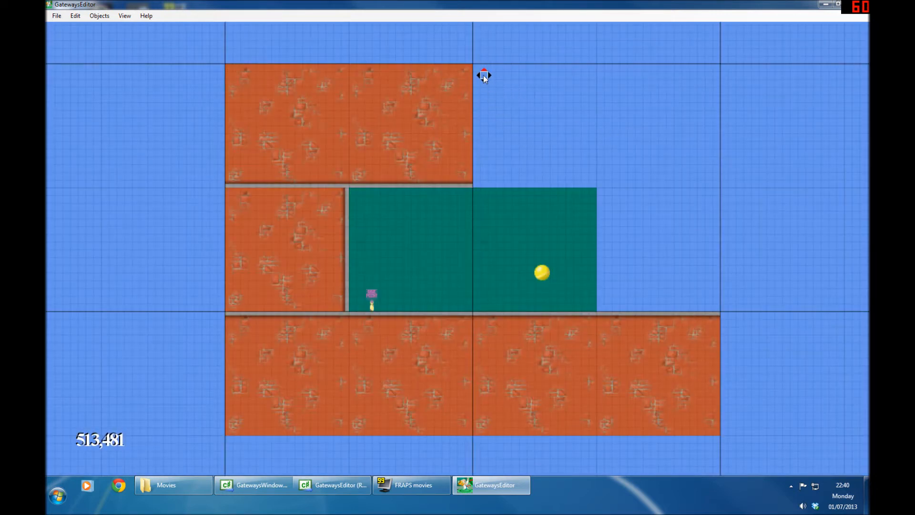
left_click_drag(477, 68, 593, 183)
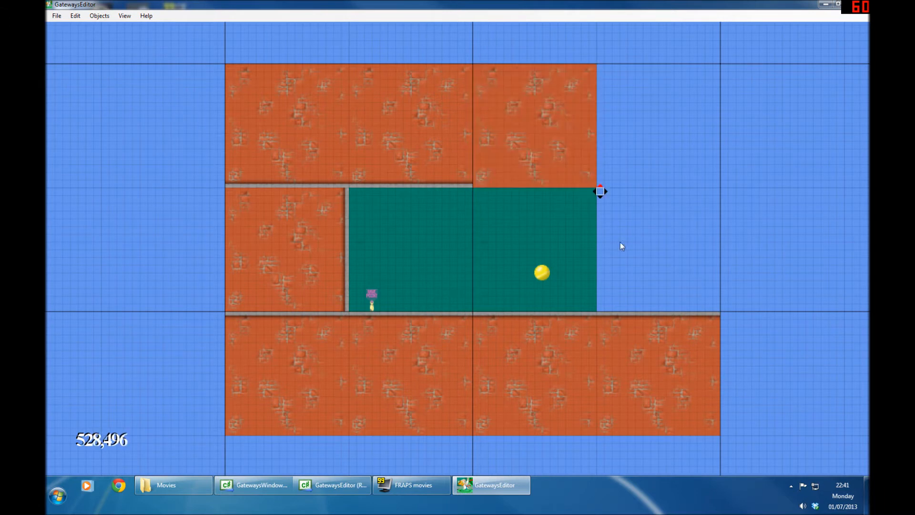
left_click_drag(599, 66, 621, 279)
left_click_drag(629, 66, 716, 217)
left_click_drag(724, 68, 841, 428)
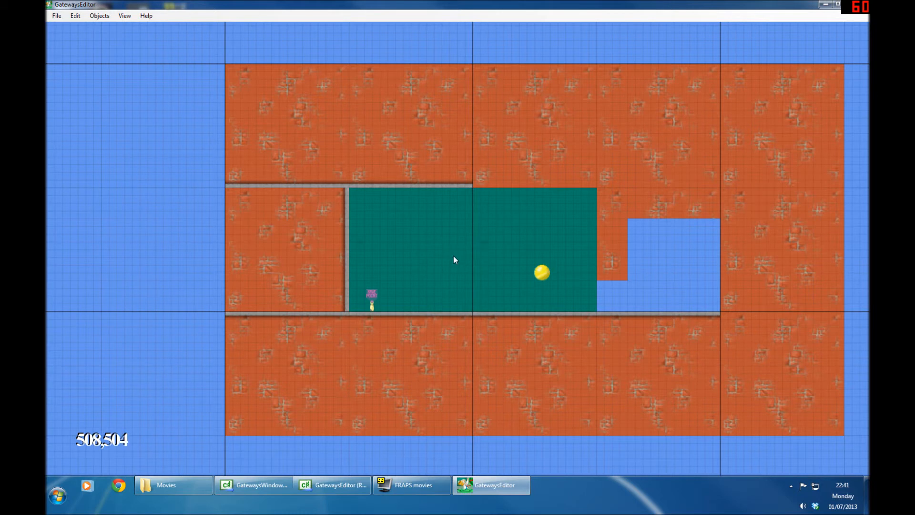
Paint the teal background texture behind the new passage and chamber in Background Mode, and return to foreground editing
left_click(76, 16)
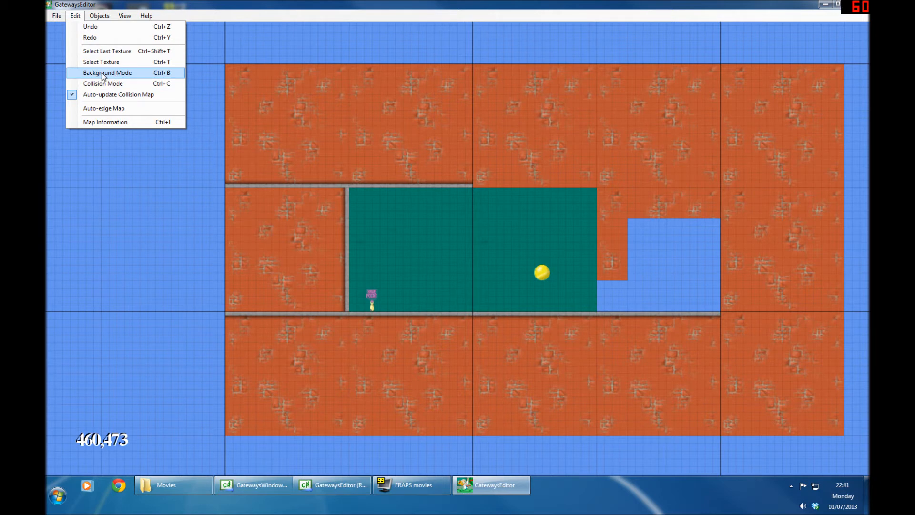
left_click(103, 74)
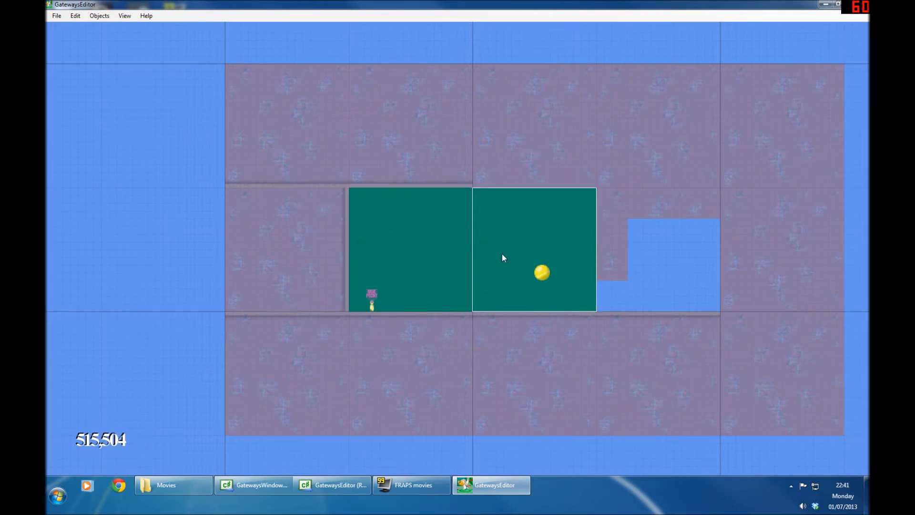
left_click(76, 15)
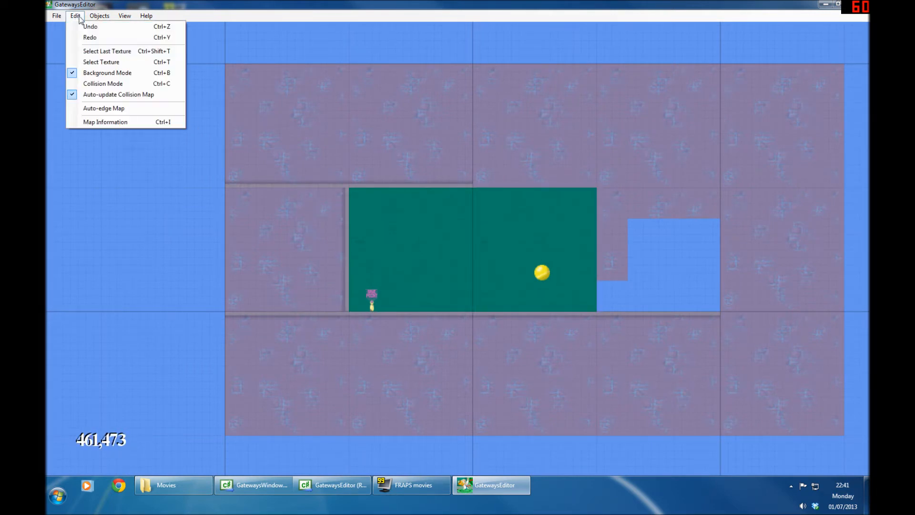
left_click(100, 62)
left_click(283, 203)
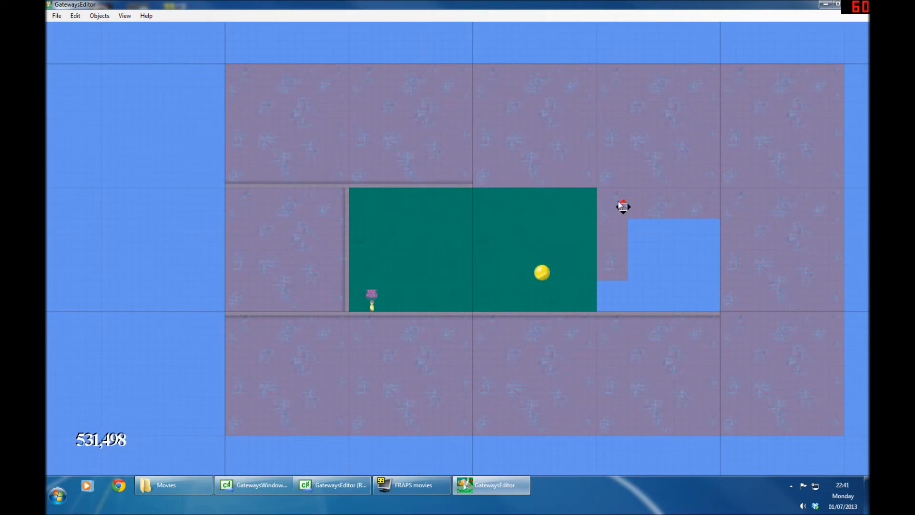
left_click_drag(599, 191, 717, 311)
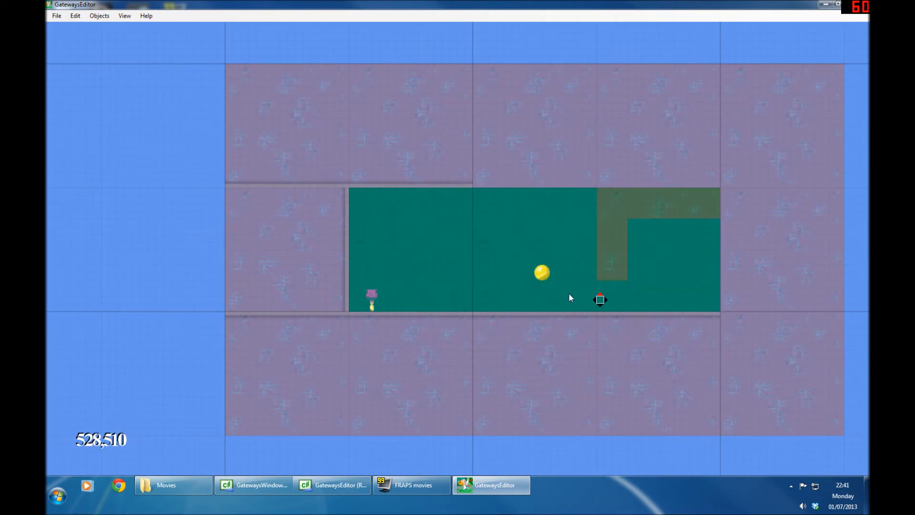
left_click(75, 16)
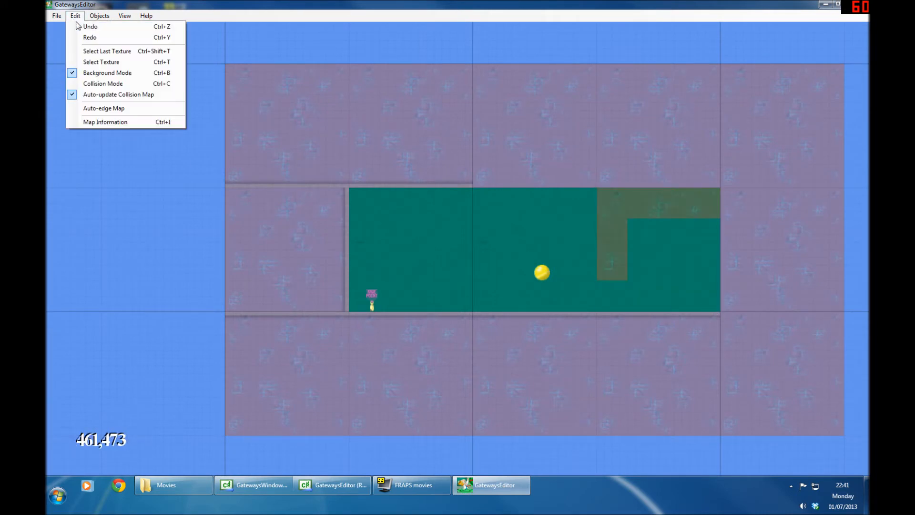
left_click(105, 73)
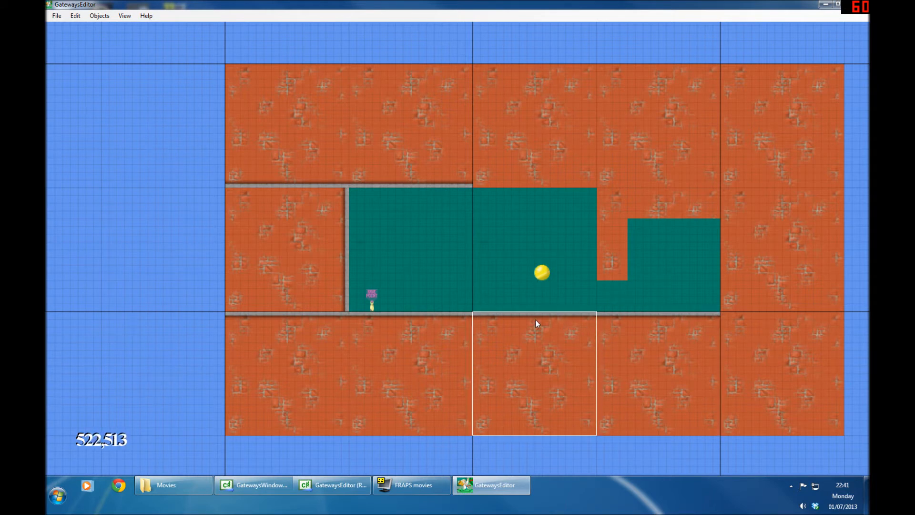
Add a door and place it in the low passage under the hanging brick wall, leading to the right chamber
left_click(99, 15)
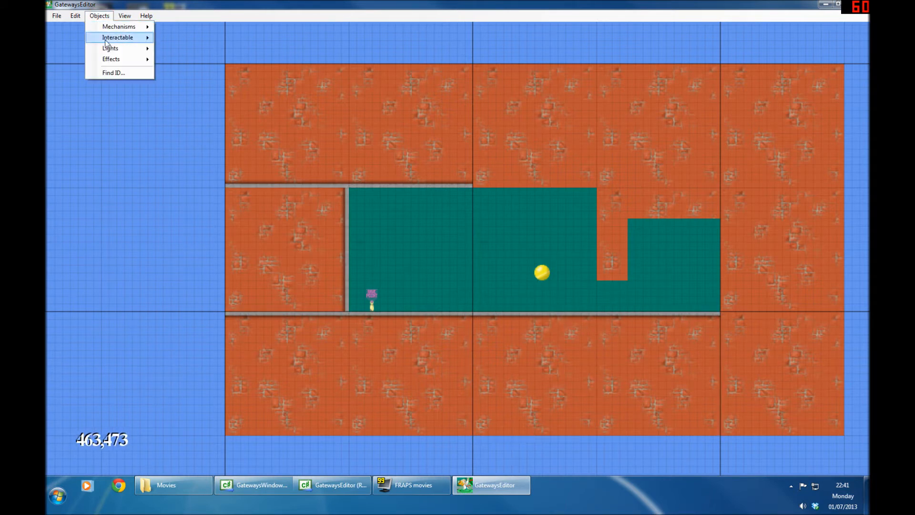
mouse_move(109, 41)
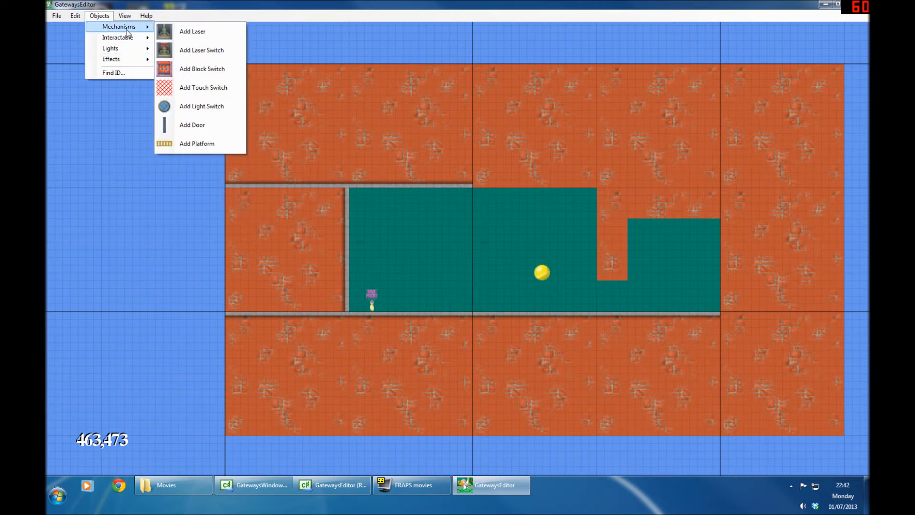
left_click(188, 126)
left_click_drag(456, 236, 613, 293)
left_click(620, 320)
Add a block switch and set it into the floor between the save point and the door, below the golden orb
left_click(100, 16)
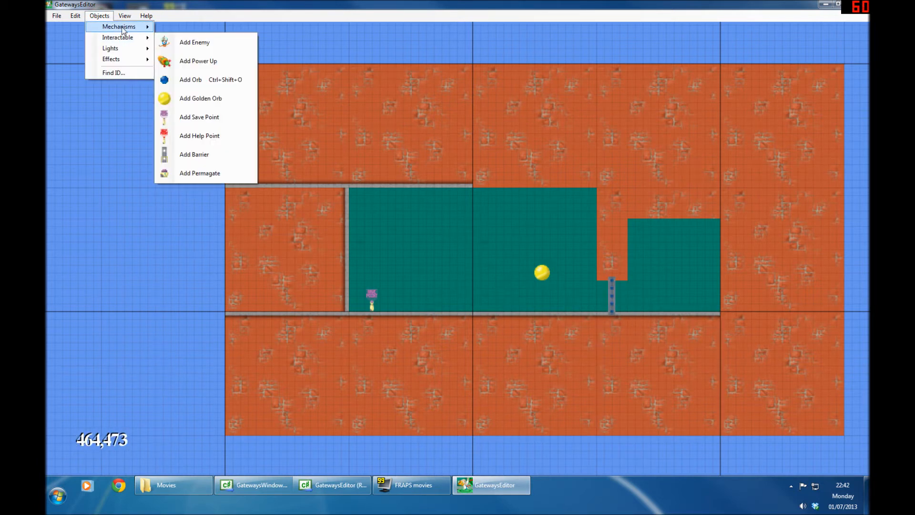
mouse_move(119, 26)
left_click(190, 68)
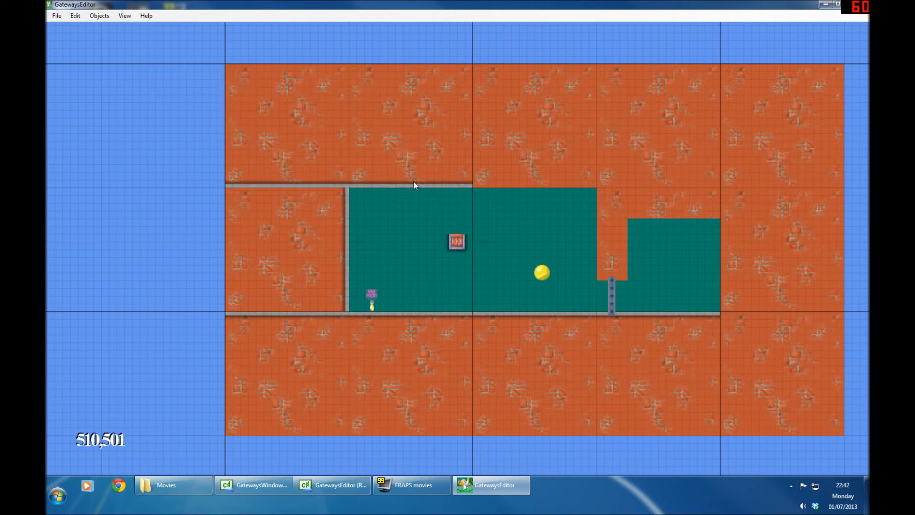
left_click_drag(454, 244, 520, 324)
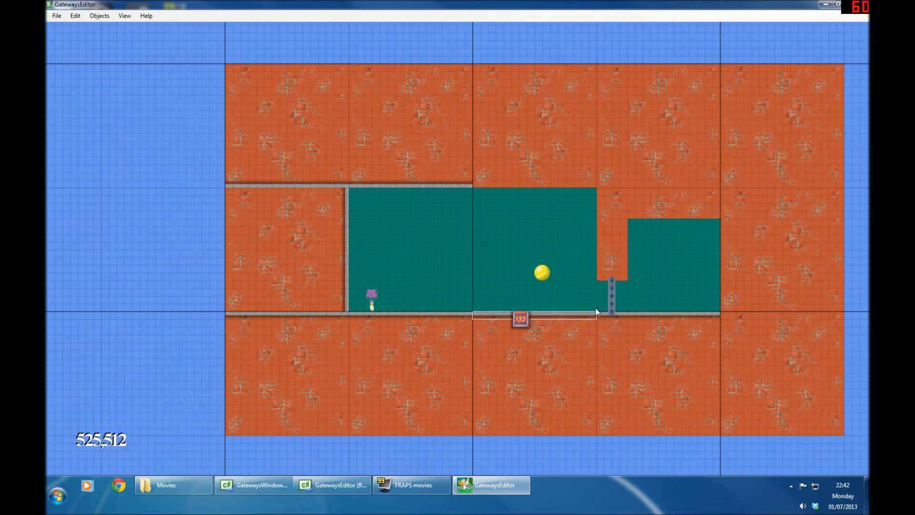
Set the door's activator ID to 4 so the block switch operates it
double_click(612, 299)
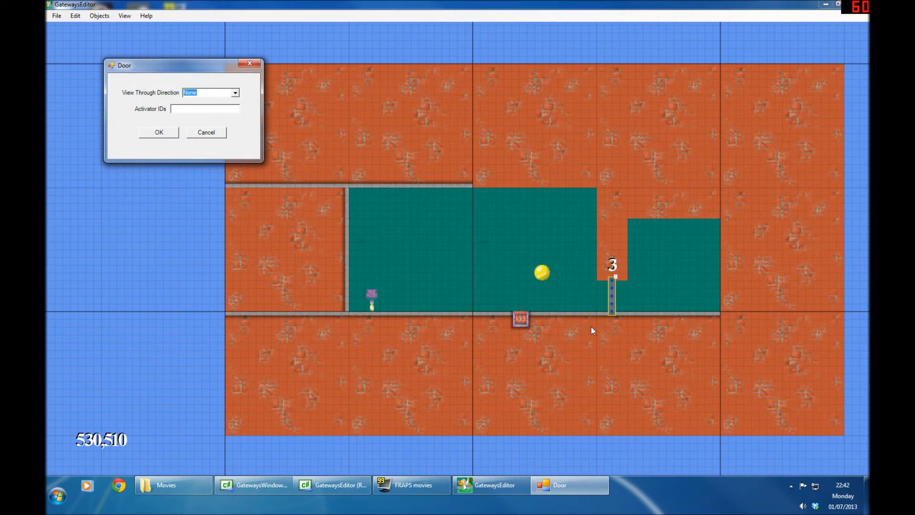
left_click(172, 109)
type("4")
left_click(159, 134)
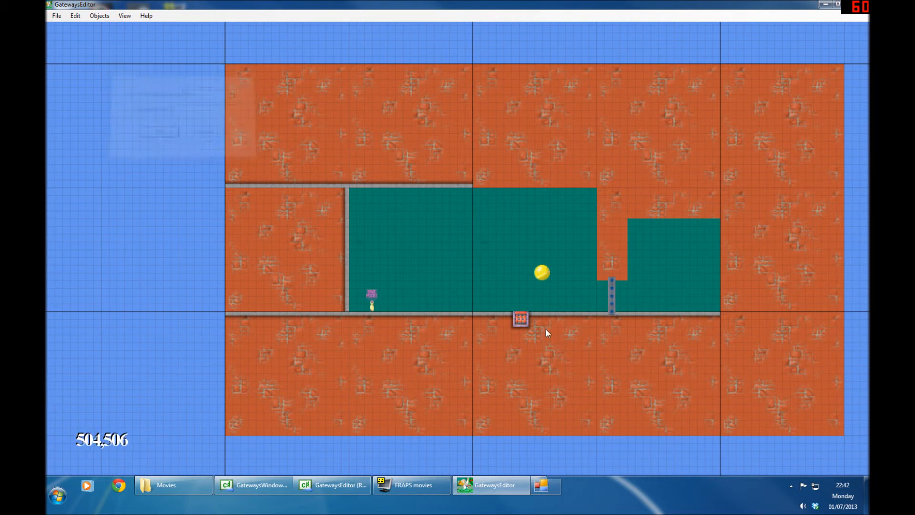
Try the Timed type on the floor's block switch and return it to Normal
double_click(521, 319)
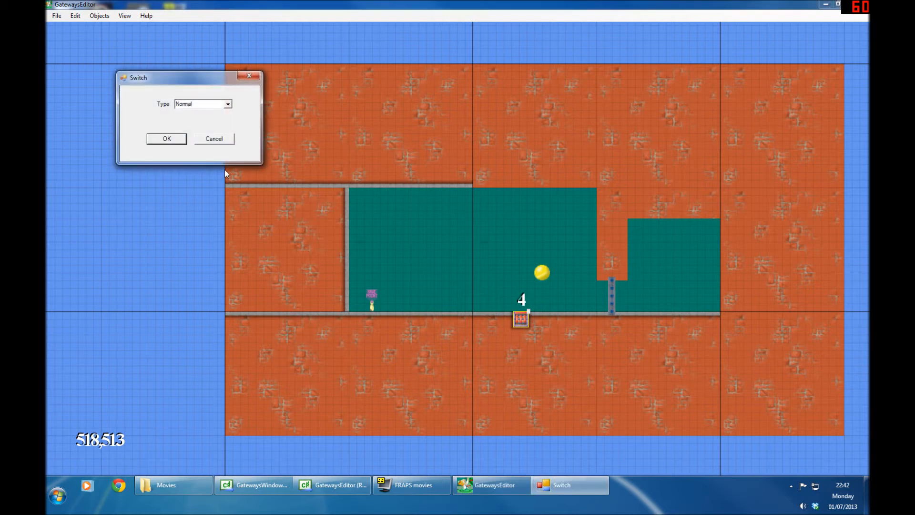
left_click(226, 106)
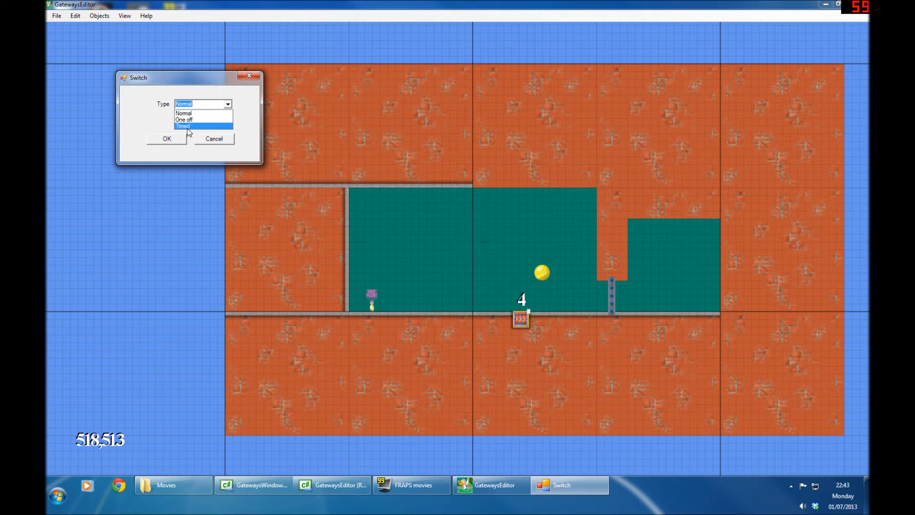
left_click(188, 126)
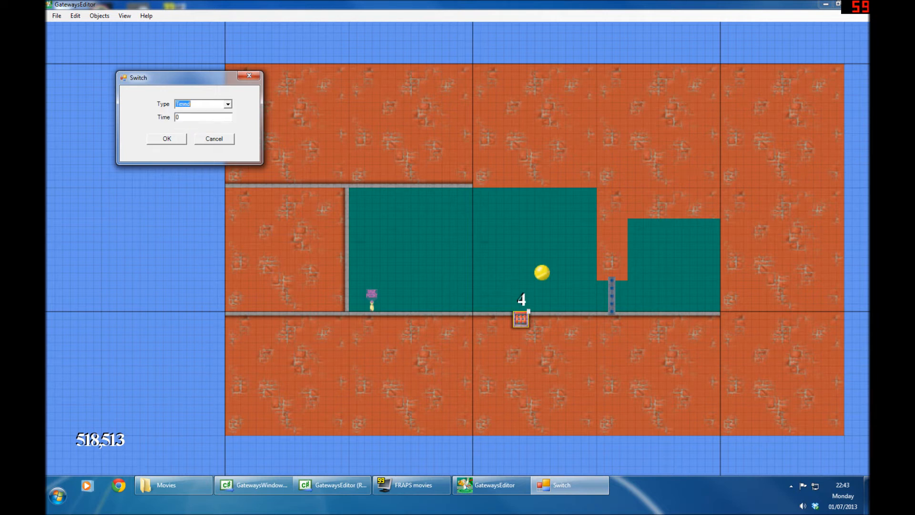
left_click(228, 104)
left_click(188, 112)
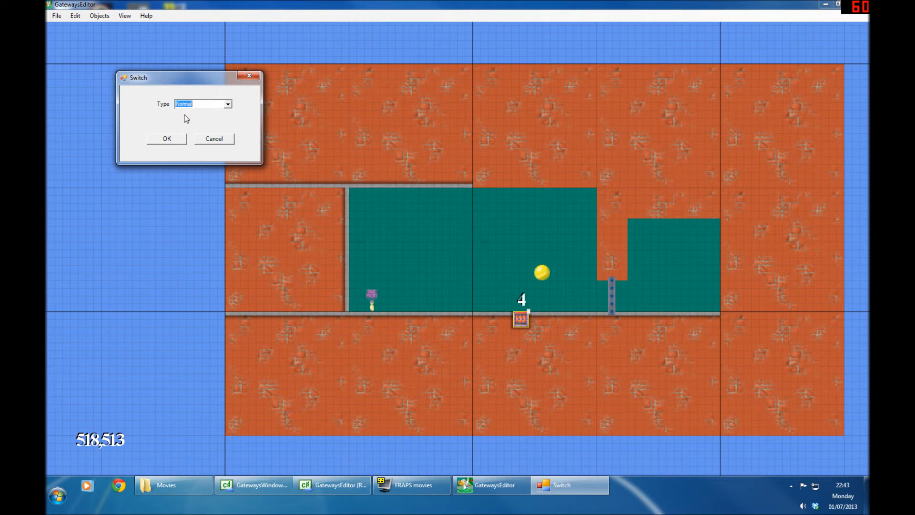
left_click(167, 139)
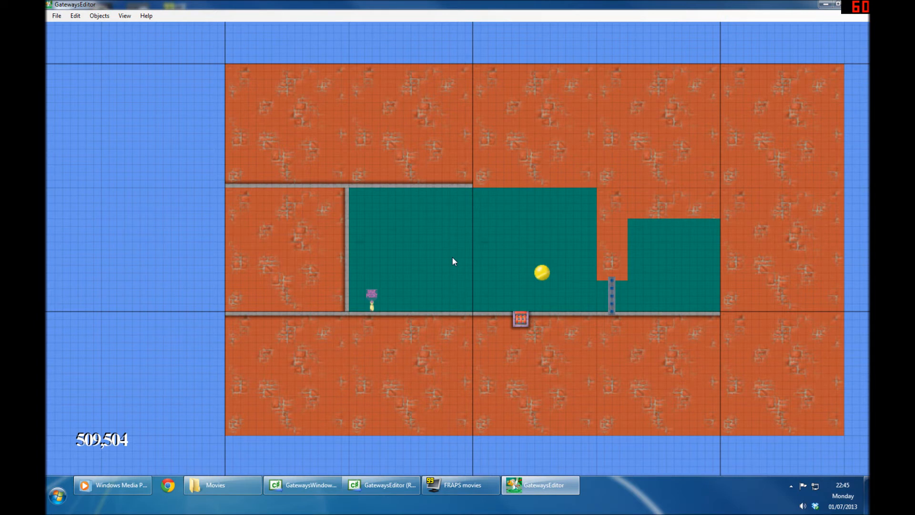
Undo the level edits back to the removal of the first upper wall block
key("ctrl+z")
key("ctrl+z")
key("ctrl+z")
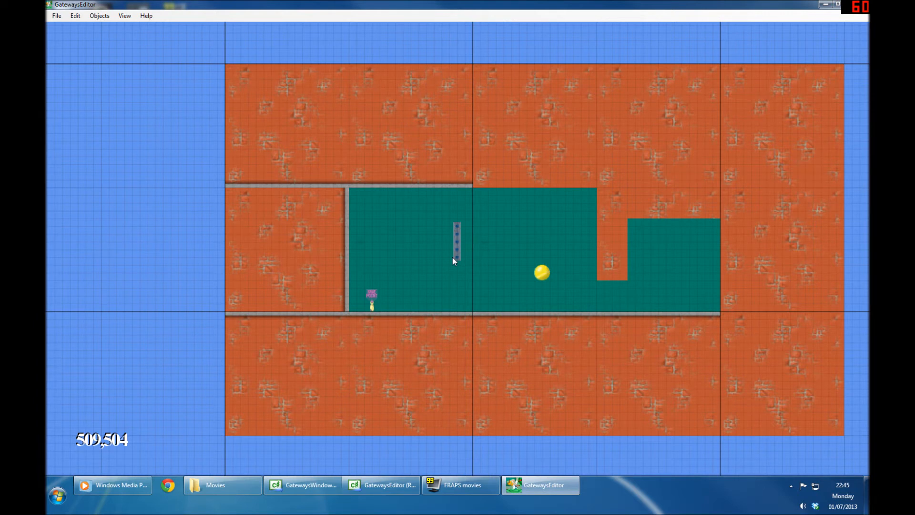
key("ctrl+z")
key("ctrl+z")
key("ctrl+z")
key("ctrl+z")
key("ctrl+z")
key("ctrl+z")
key("ctrl+z")
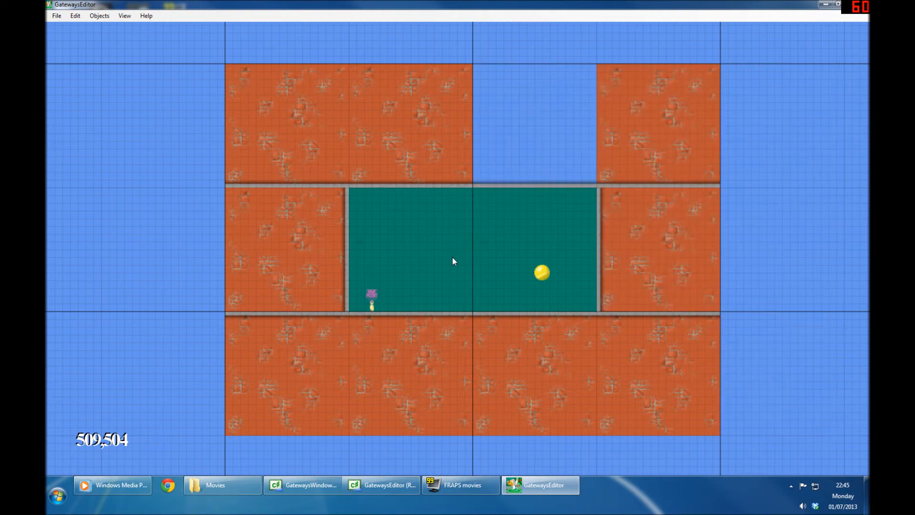
Redo the undone level edits until the extended walls, background, door and block switch are restored
key("ctrl+z")
key("ctrl+z")
key("ctrl+z")
key("ctrl+z")
key("ctrl+z")
key("ctrl+z")
key("ctrl+z")
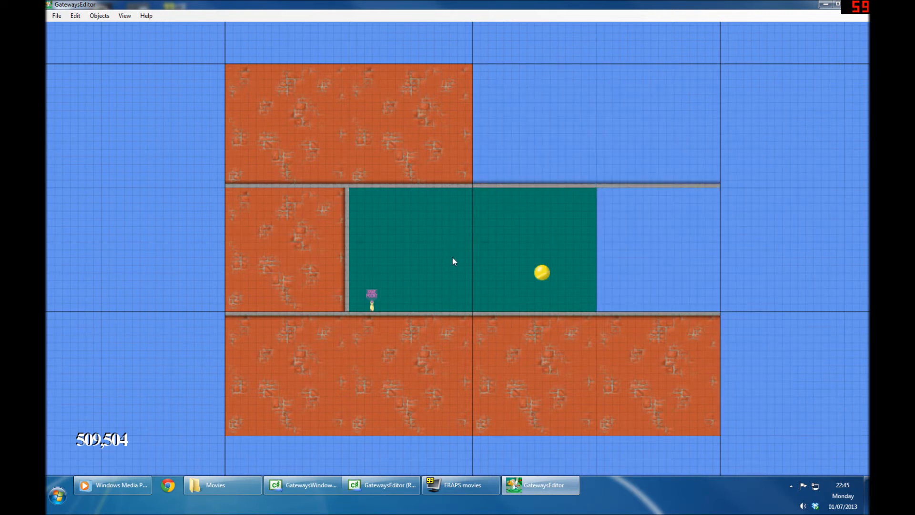
key("ctrl+y")
key("ctrl+y")
key("ctrl+y")
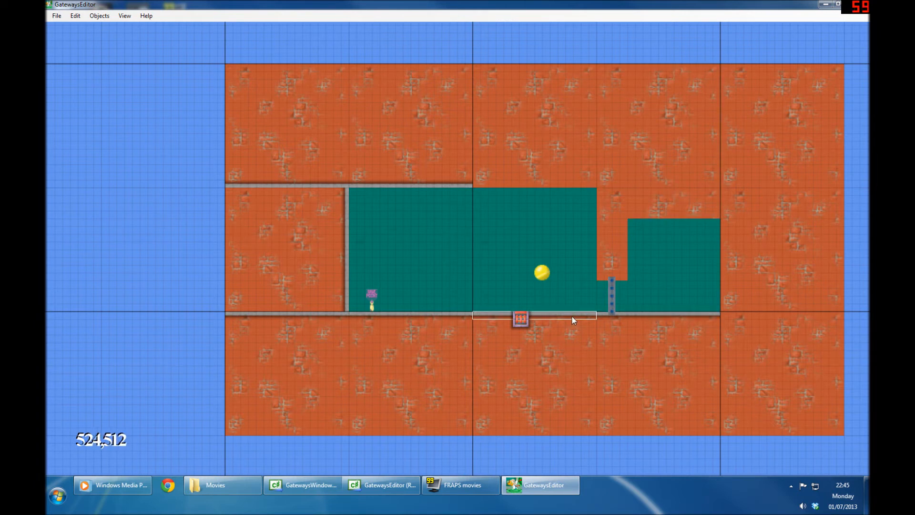
Place a grey concrete edge texture along the main room's ceiling above the golden orb, continuing the existing edging
left_click(78, 18)
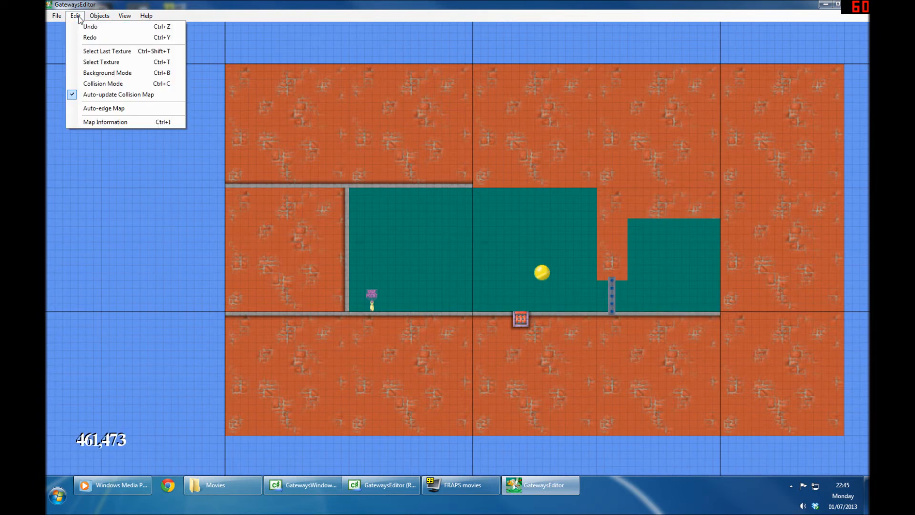
left_click(101, 62)
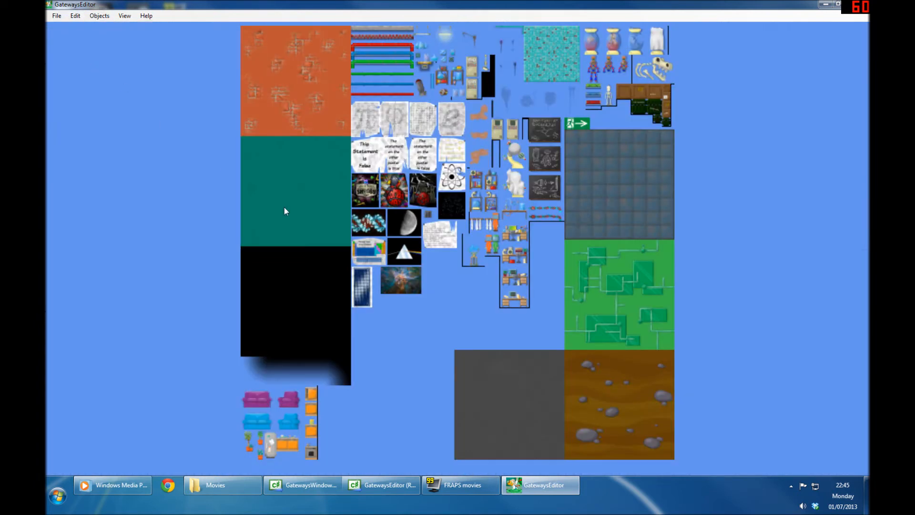
left_click(379, 30)
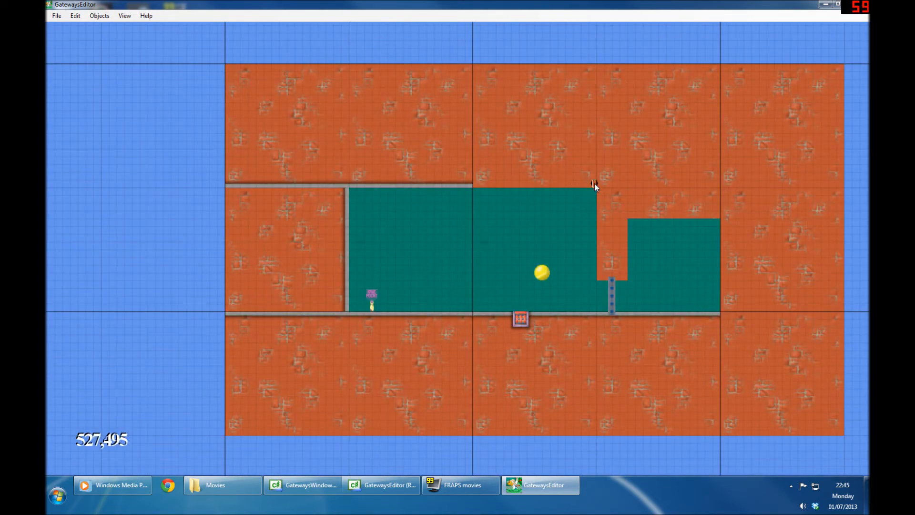
left_click_drag(595, 187, 476, 181)
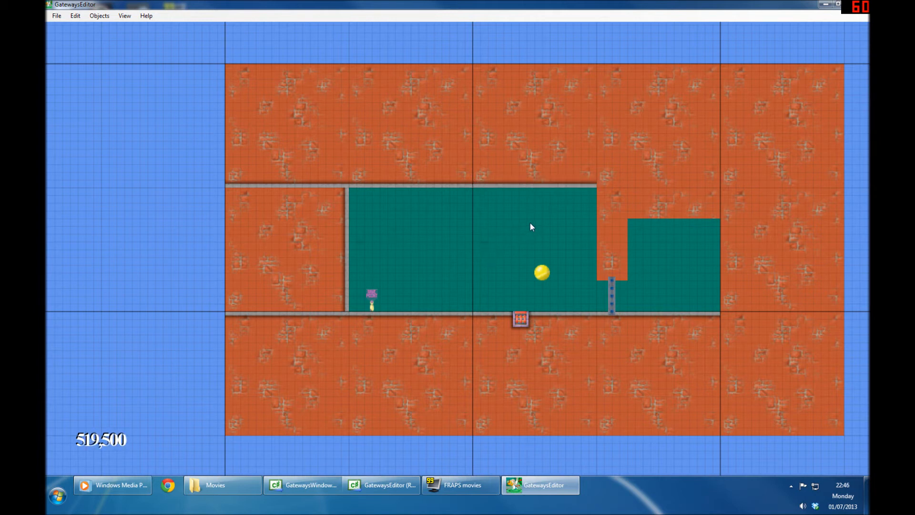
Run Auto-edge Map on the level and accept replacing all existing concrete and metal edge textures
left_click(78, 18)
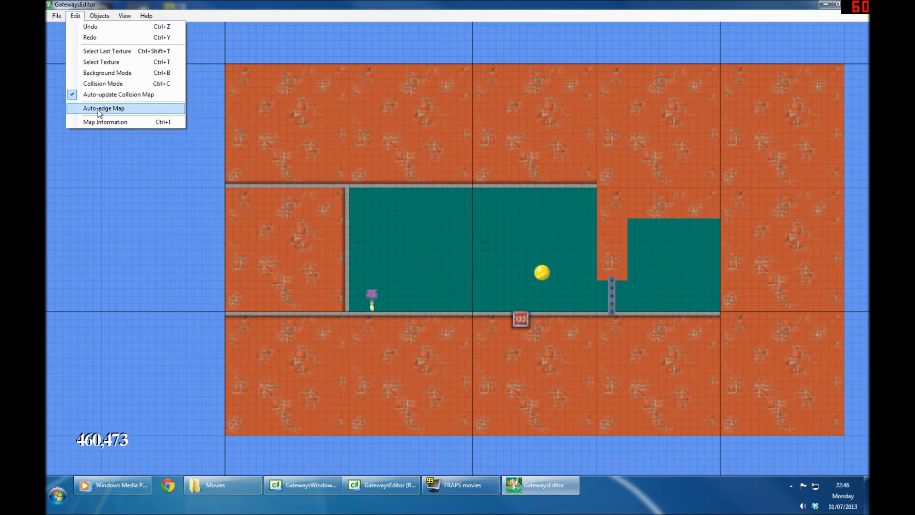
left_click(99, 109)
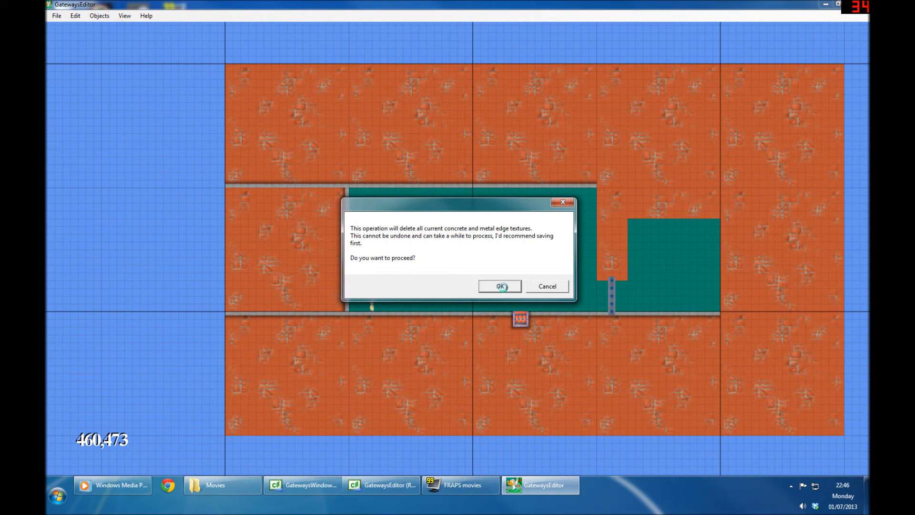
left_click(501, 288)
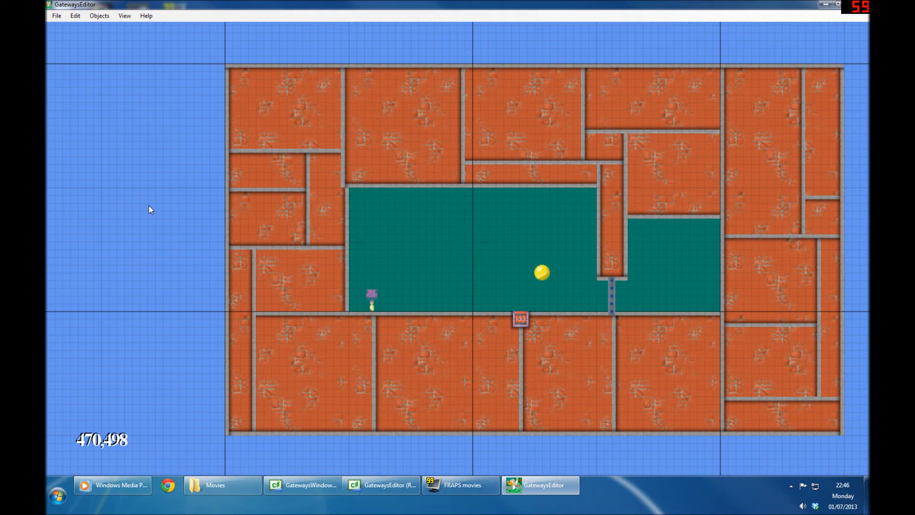
In Background Mode, scatter small dark detail textures across the main room's background and behind the door
key("Tab")
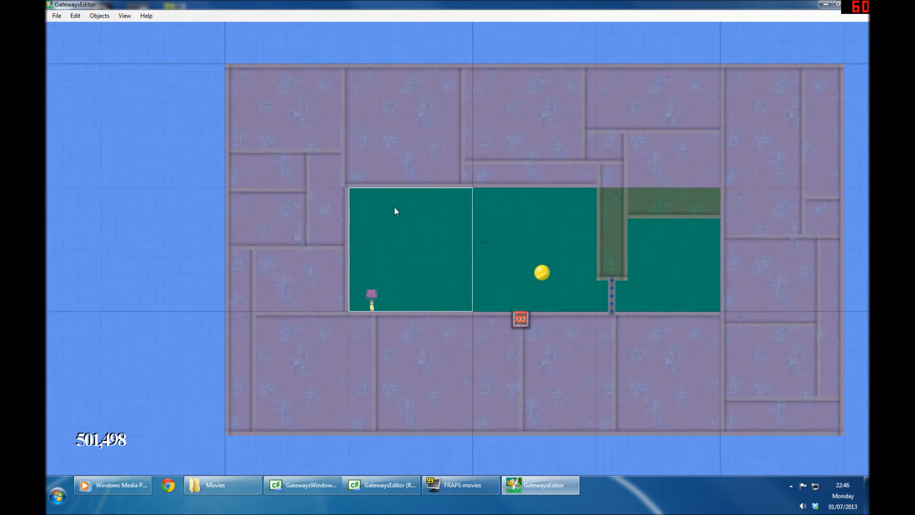
key("space")
left_click(501, 45)
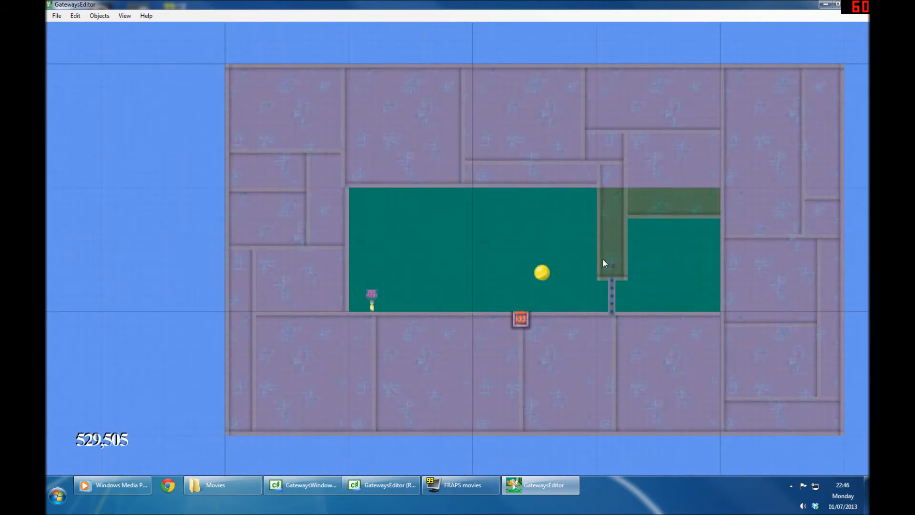
key("space")
left_click(517, 91)
left_click(671, 279)
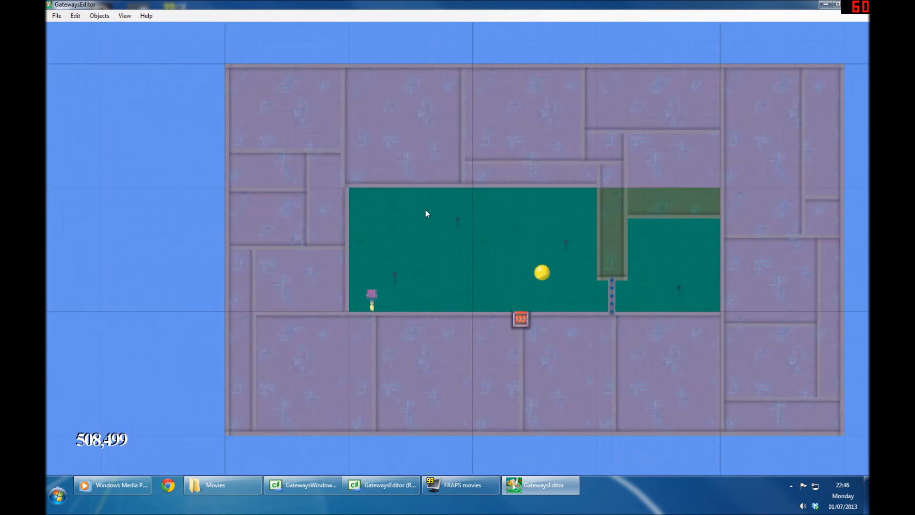
left_click(438, 188)
key("space")
left_click(502, 64)
Place the grey sphere-headed ornament texture on the floor between the save point and the block switch, and leave Background Mode
key("space")
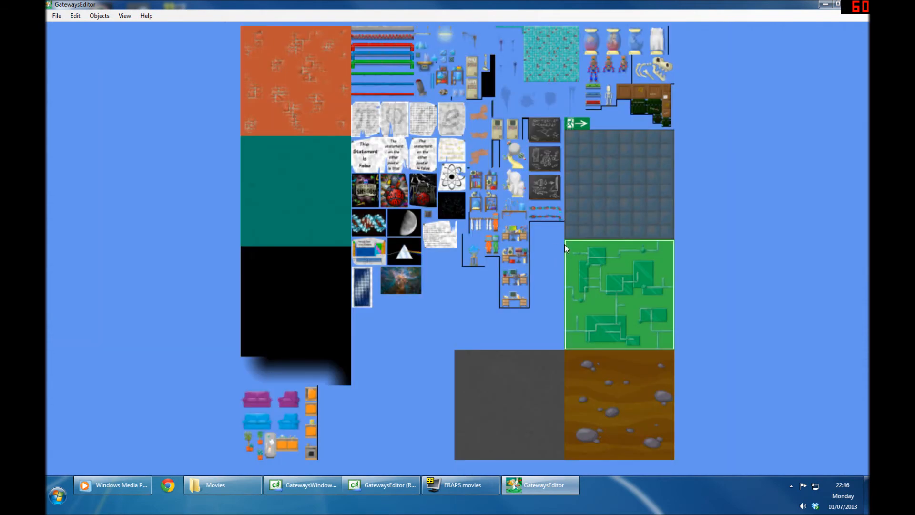
left_click(514, 163)
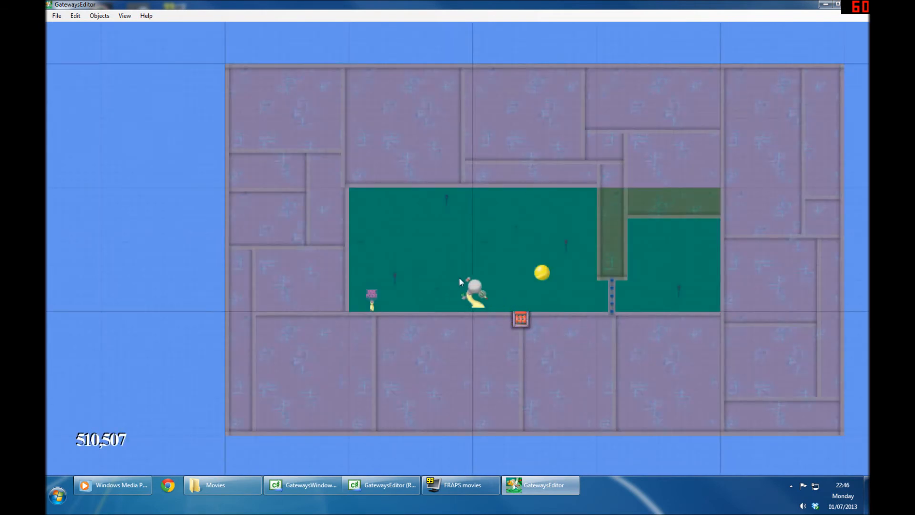
left_click(430, 282)
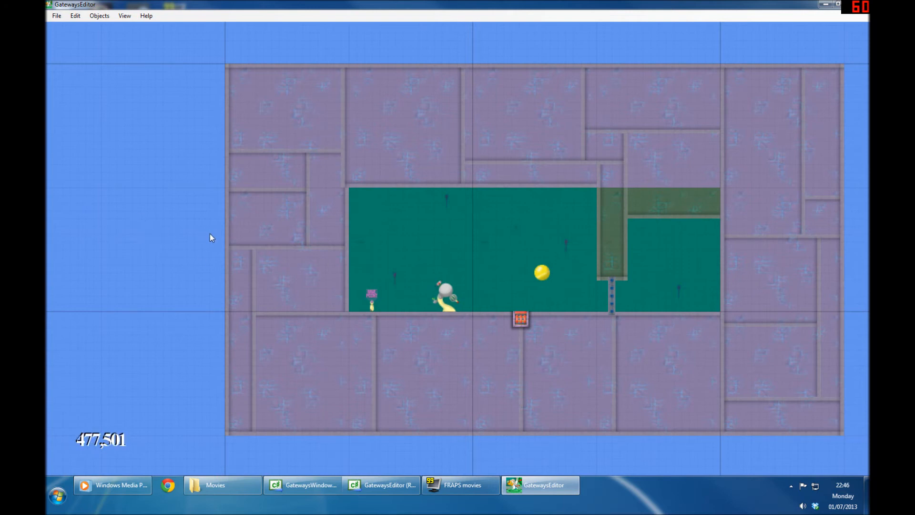
key("Tab")
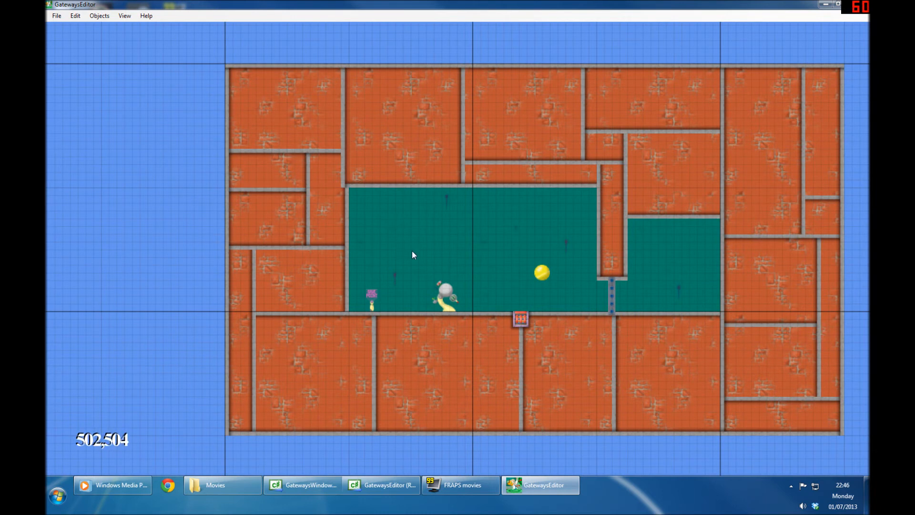
Examine the level's solid areas in Collision Mode and switch the mode off
left_click(76, 16)
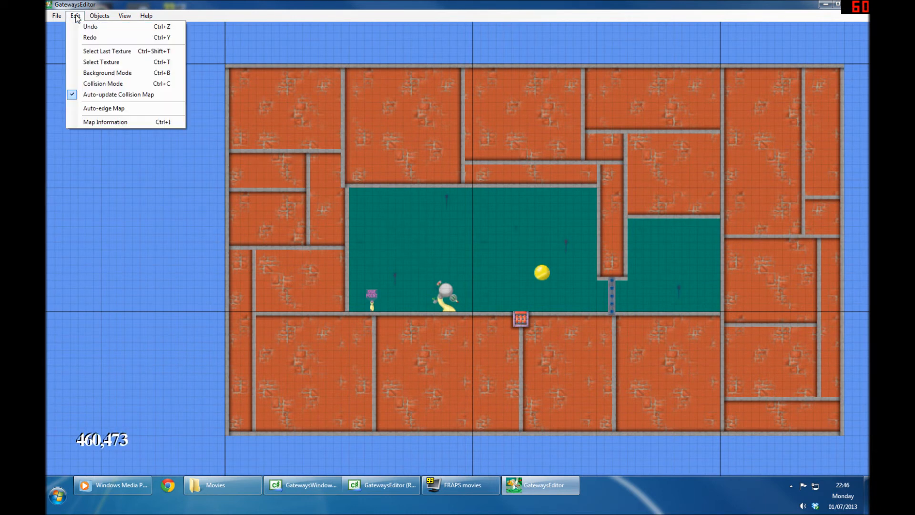
left_click(101, 84)
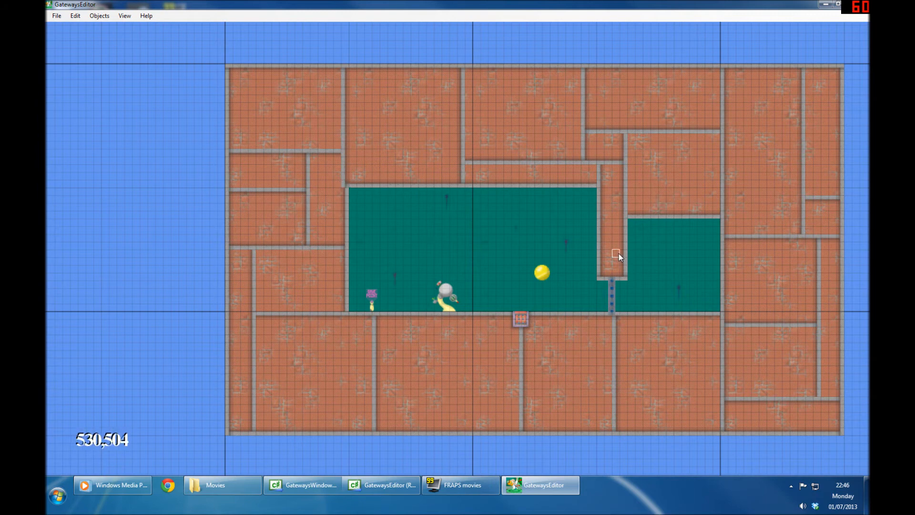
left_click(75, 16)
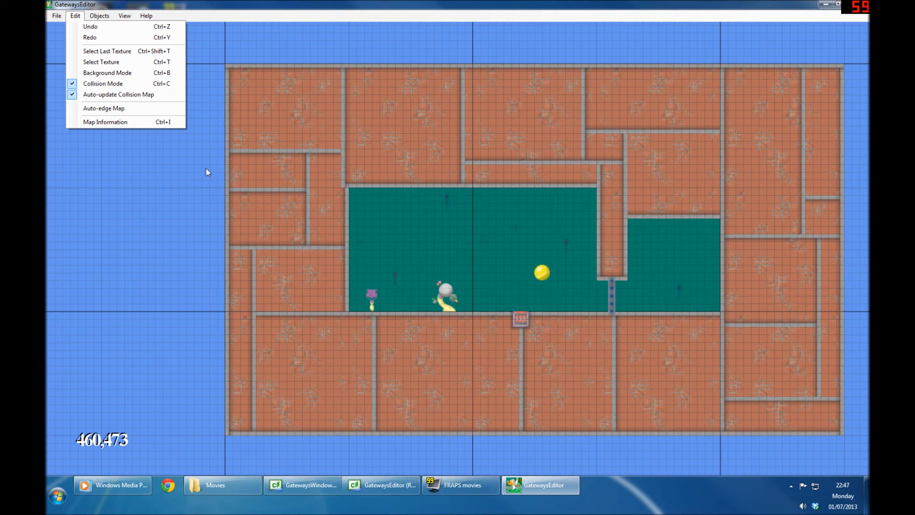
left_click(77, 15)
key("ctrl+c")
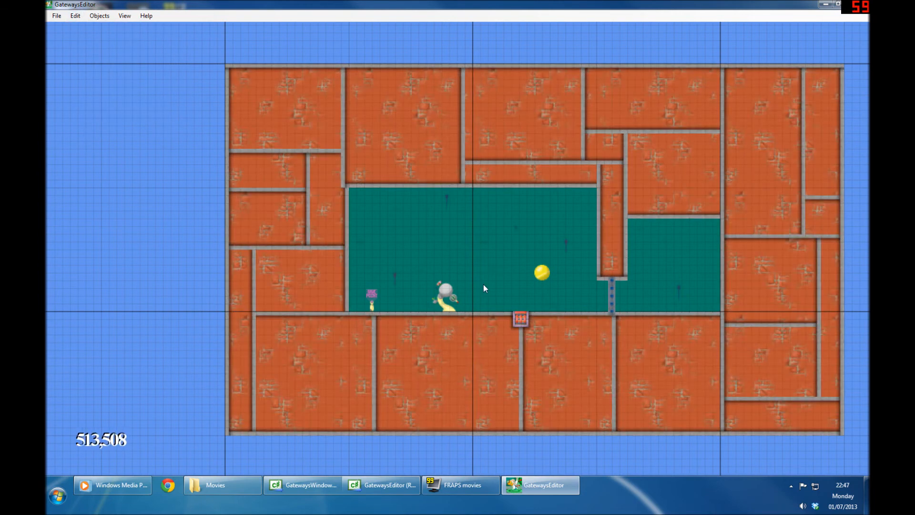
Move the golden orb from the main room into the small chamber behind the door
left_click(543, 274)
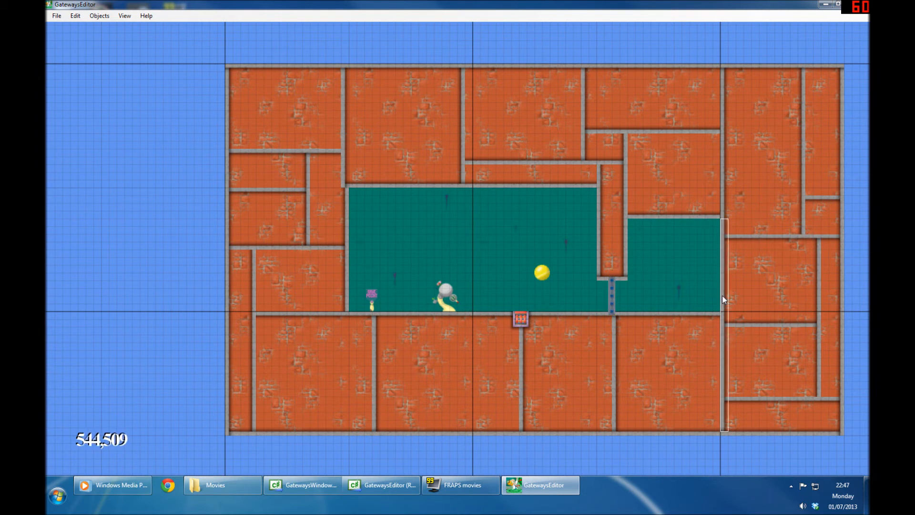
left_click_drag(541, 272, 673, 257)
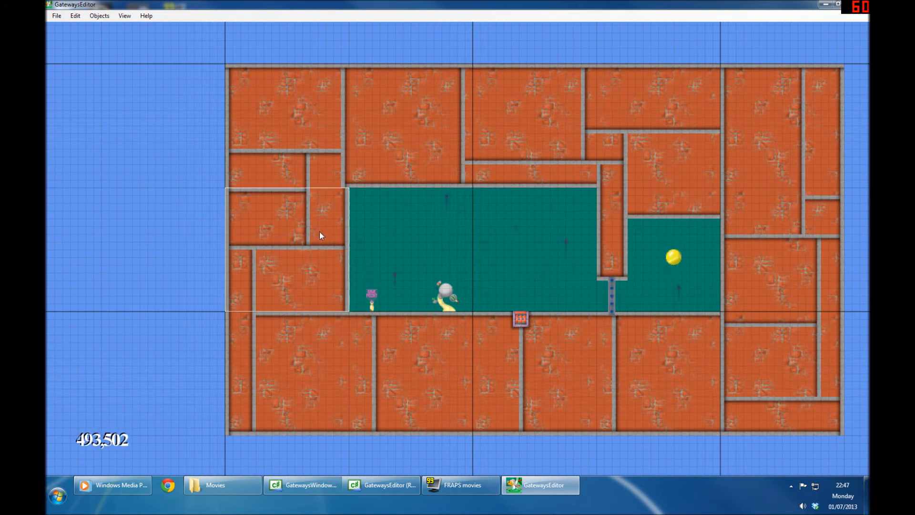
Enable the Gateway Gun among the start condition items in the map information
left_click(75, 16)
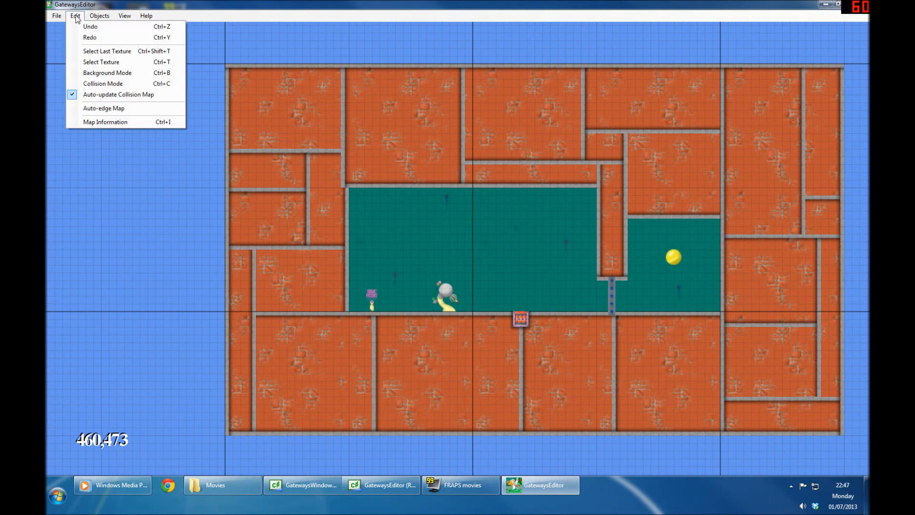
left_click(95, 122)
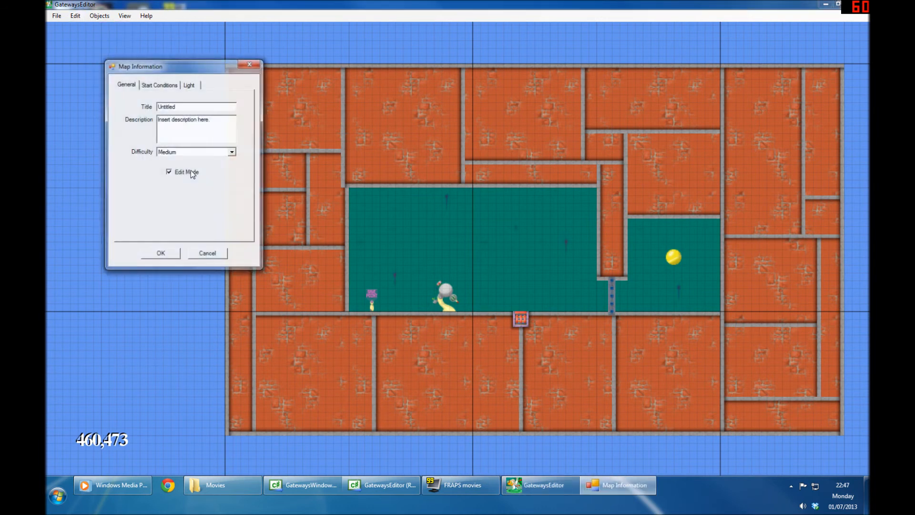
left_click(155, 85)
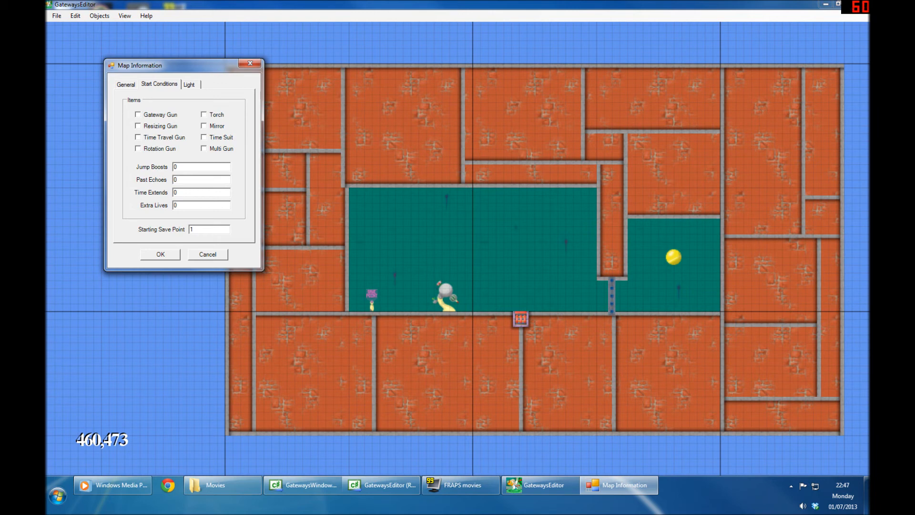
double_click(192, 230)
left_click(139, 116)
left_click(169, 257)
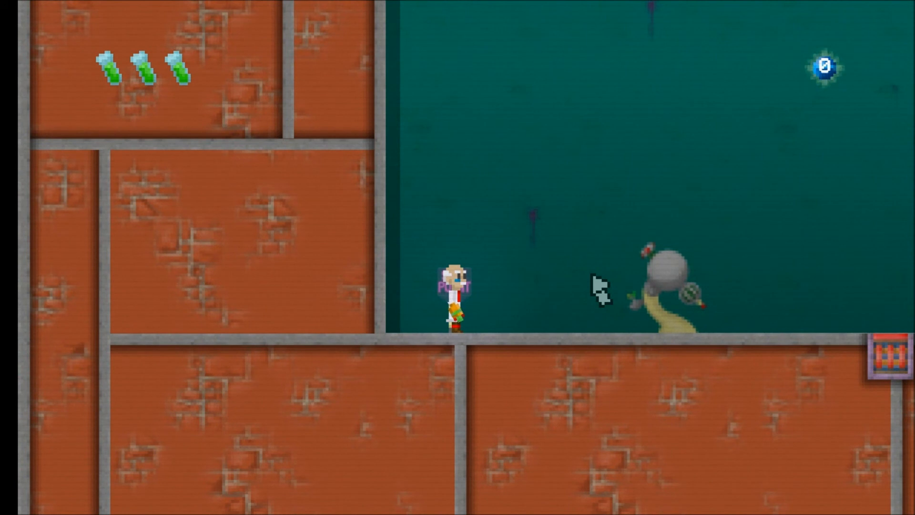
Playtest the level by walking from the save point over the block switch to the door and back
key("Right")
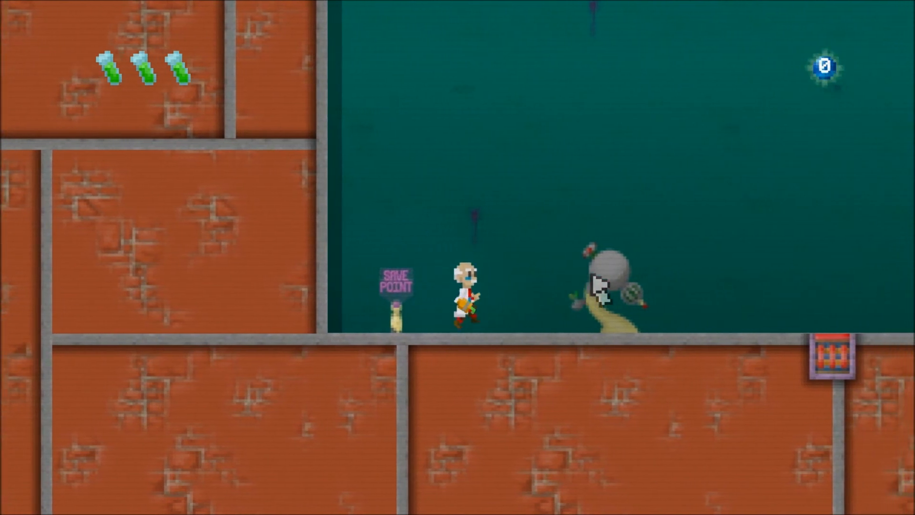
key("Right")
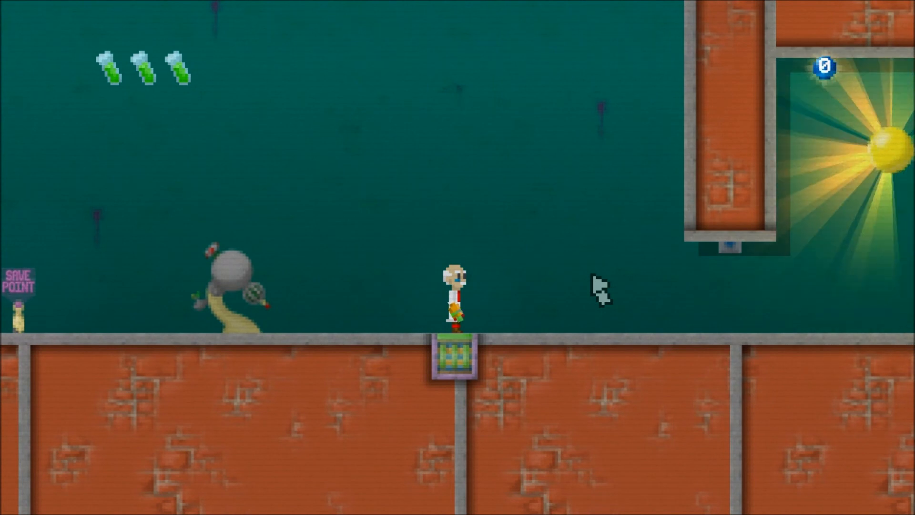
key("Right")
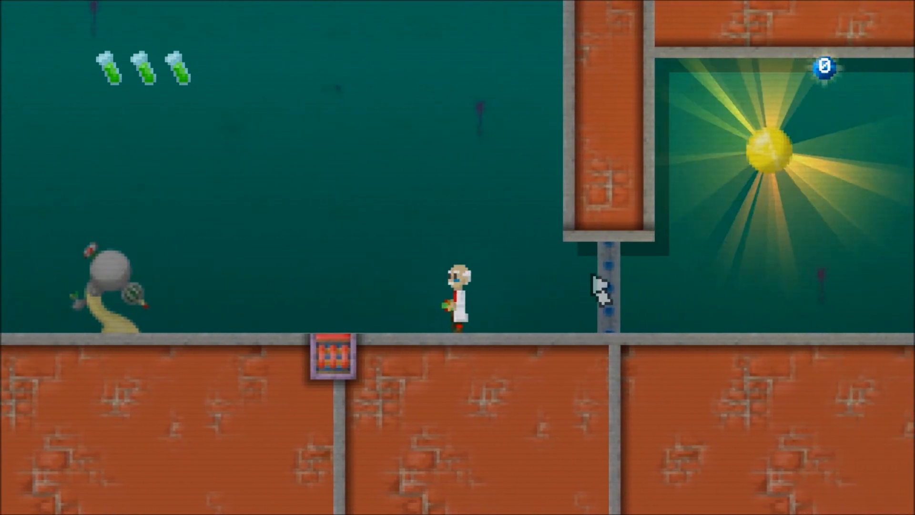
key("Left")
key("Right")
key("Left")
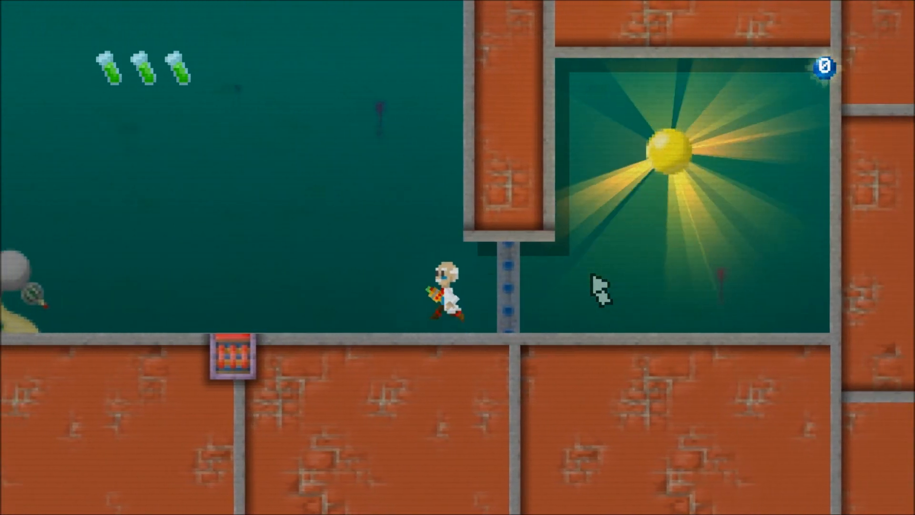
Fire gateways at the orb chamber's far wall and the wall beside the save point, and walk through into the chamber
mouse_move(593, 276)
left_mouse_down()
mouse_move(350, 130)
mouse_move(502, 412)
left_mouse_up()
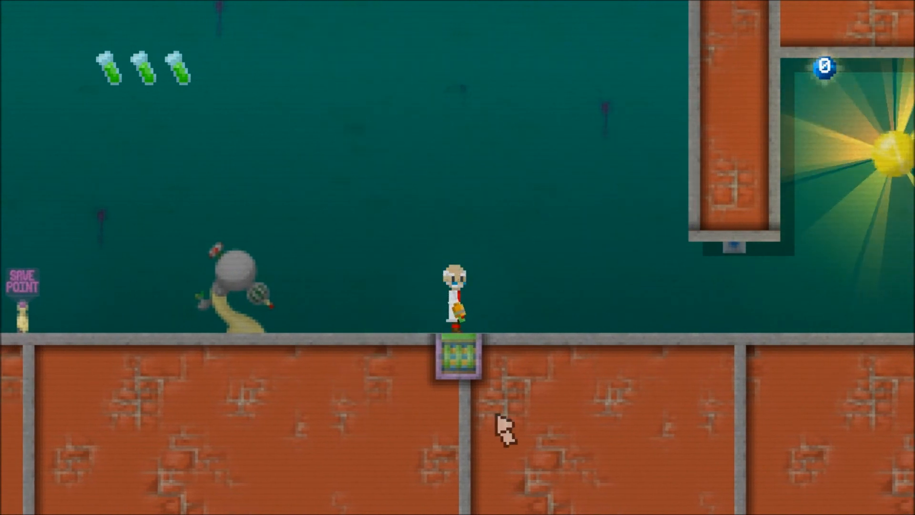
mouse_move(725, 350)
left_mouse_down()
mouse_move(820, 324)
mouse_move(138, 328)
left_mouse_up()
key("a")
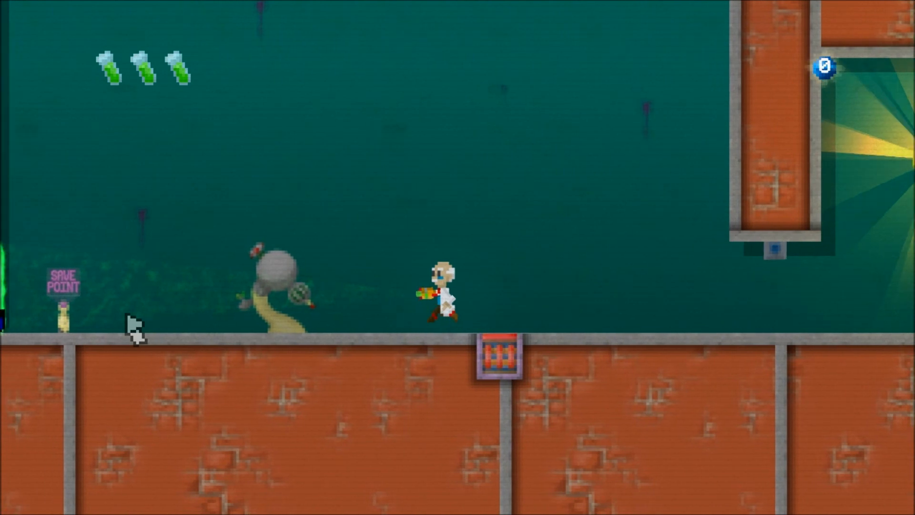
key("d")
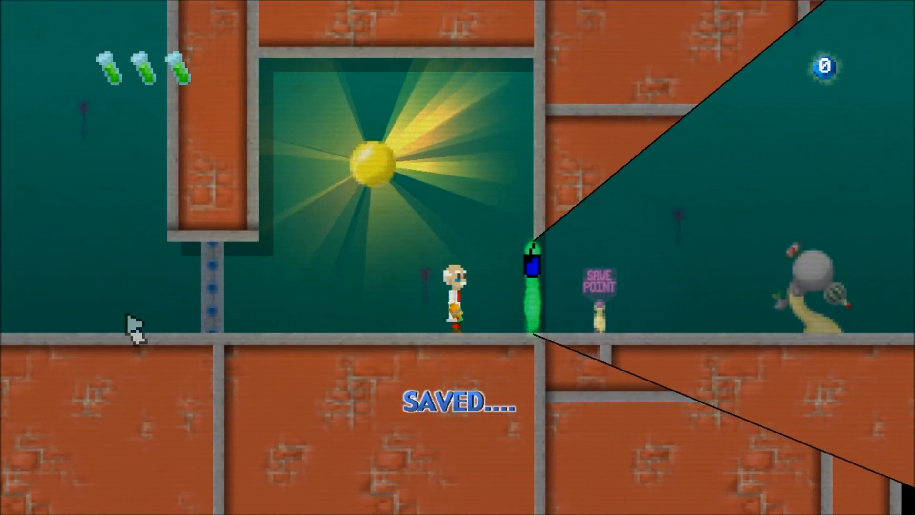
Return from the orb chamber to the main room and walk around beside the block switch
key("d")
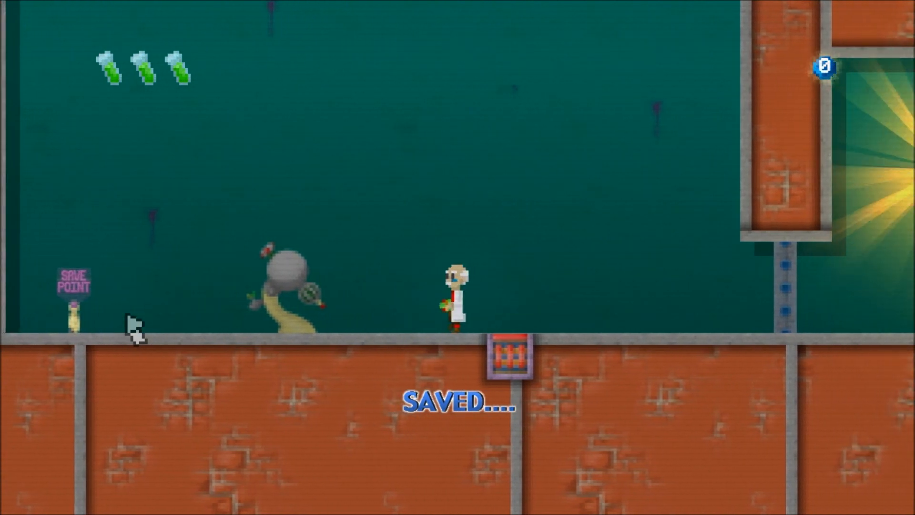
key("a")
key("d")
key("a")
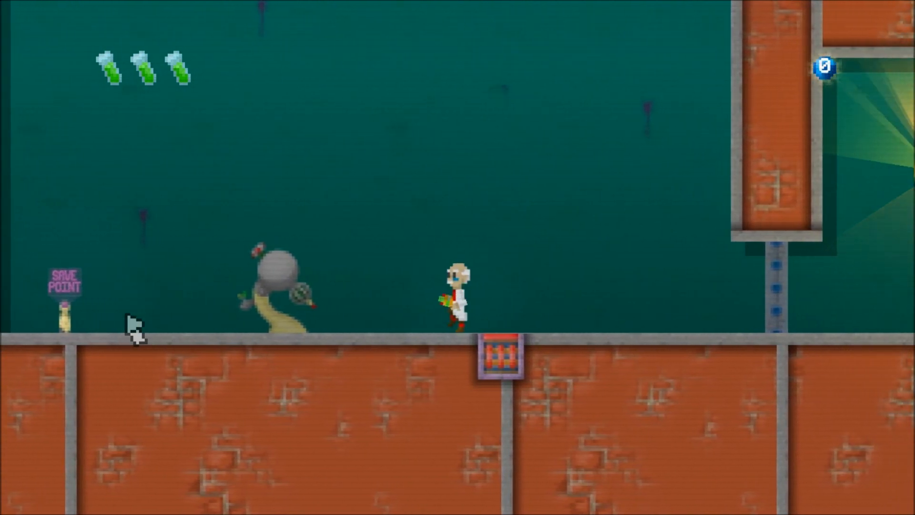
Walk over the block switch and across to the help point in front of the door
key("d")
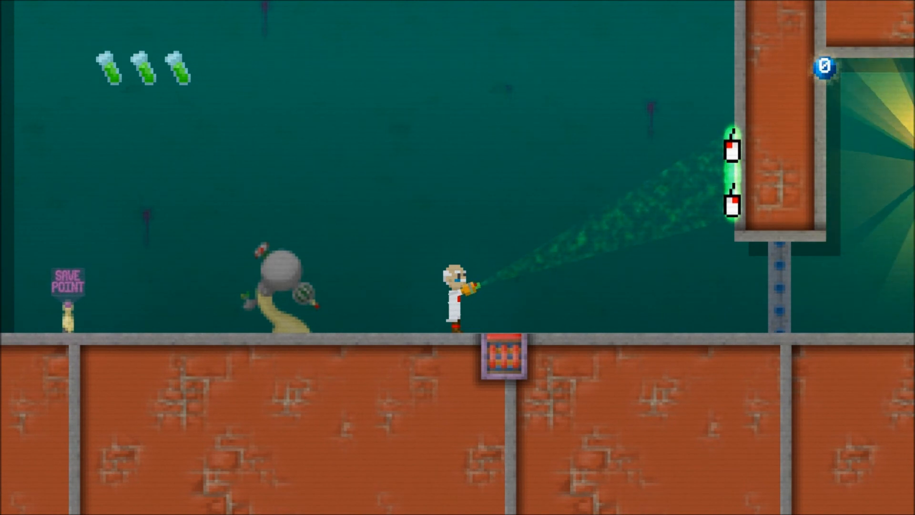
key("d")
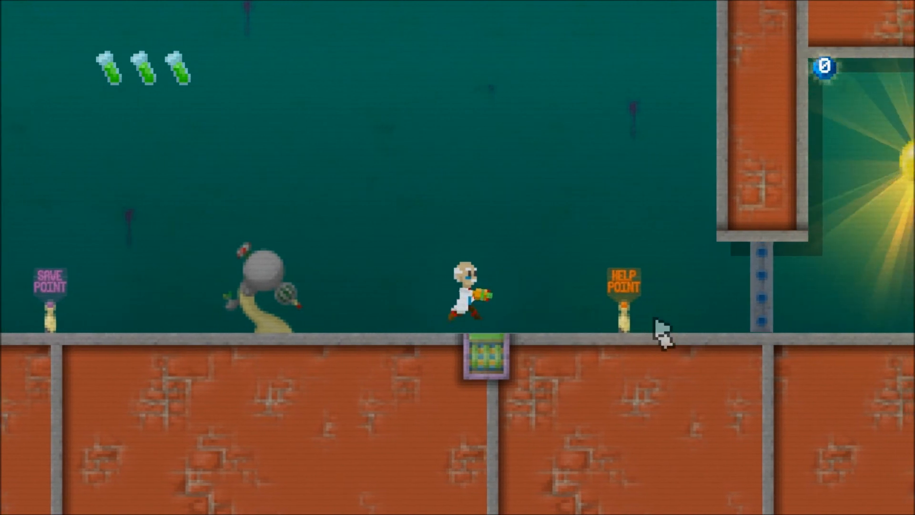
key("a")
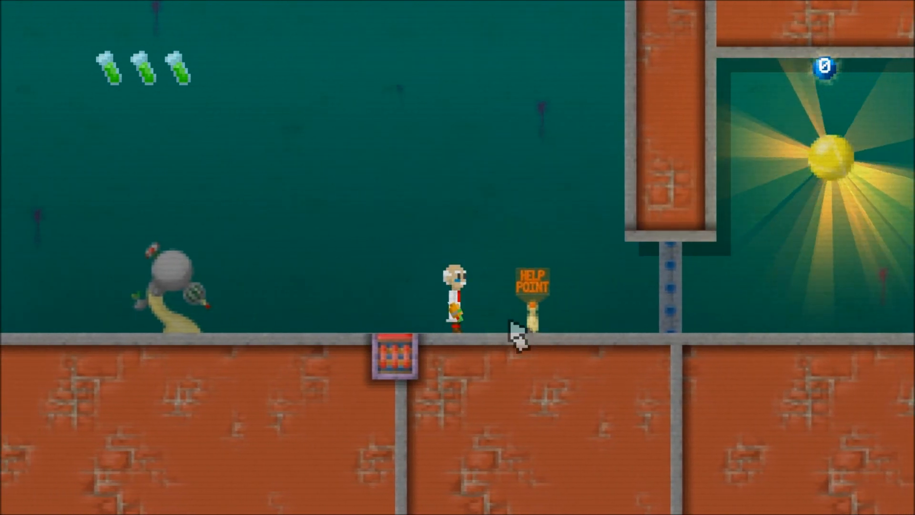
key("d")
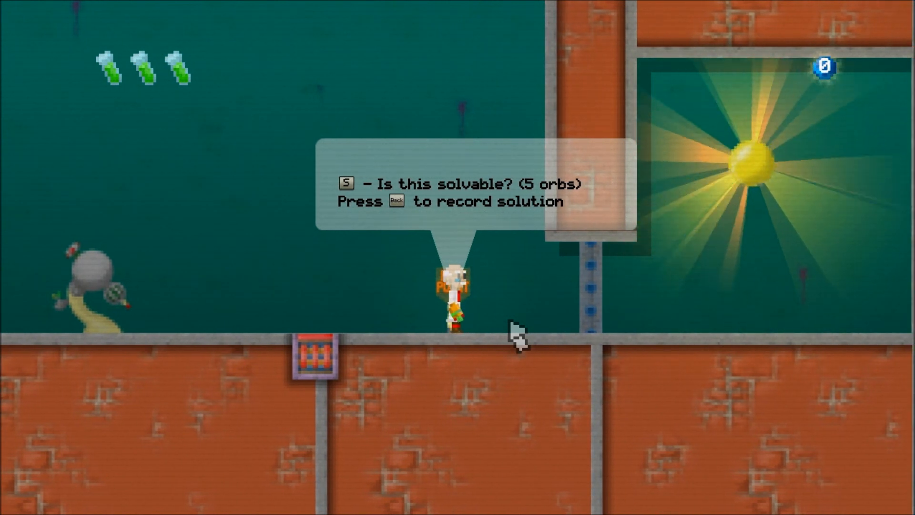
Record a help point solution that opens gateways on the orb chamber's far wall and beside the save point and ends inside the chamber
key("BackSpace")
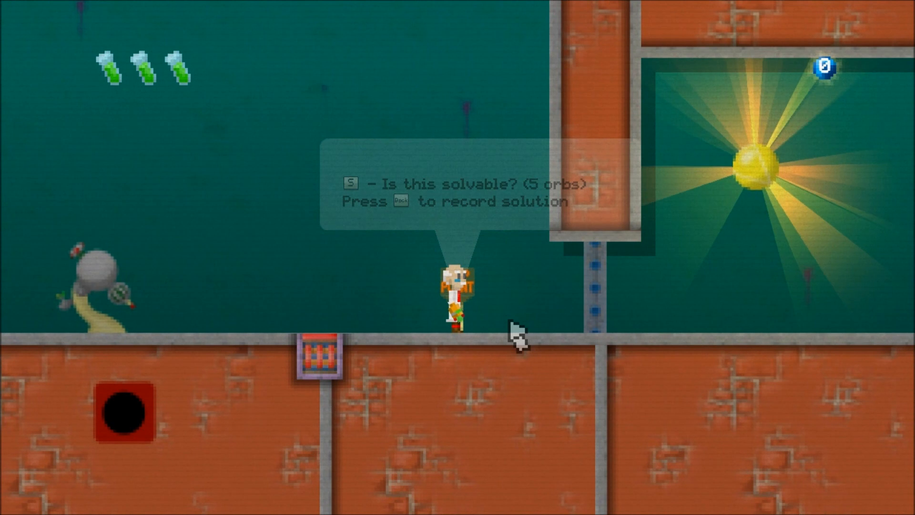
key("a")
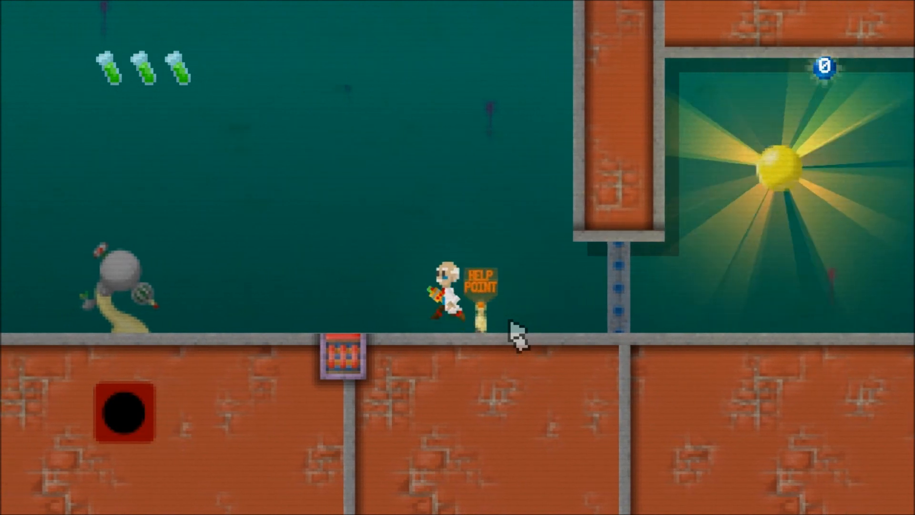
left_click(786, 323)
mouse_move(786, 320)
left_mouse_down()
mouse_move(847, 298)
mouse_move(536, 314)
mouse_move(77, 276)
mouse_move(65, 292)
left_mouse_up()
key("a")
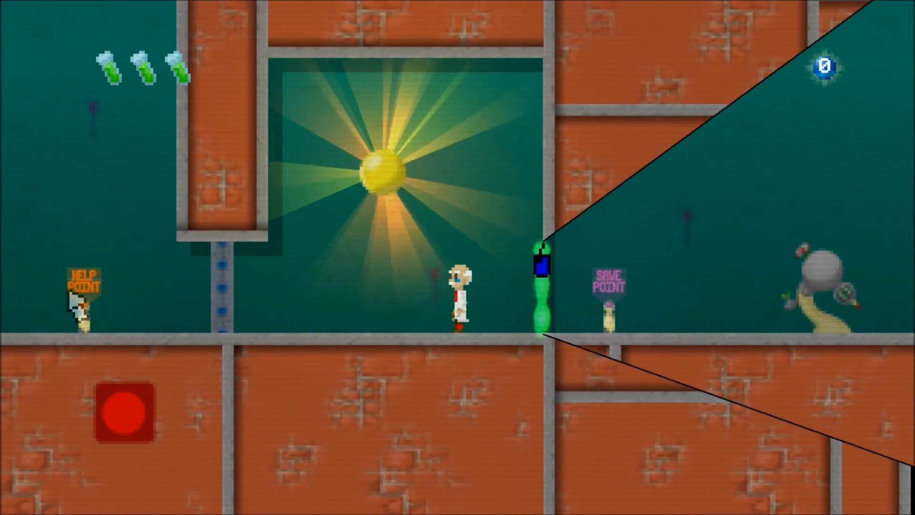
key("d")
left_click(69, 291)
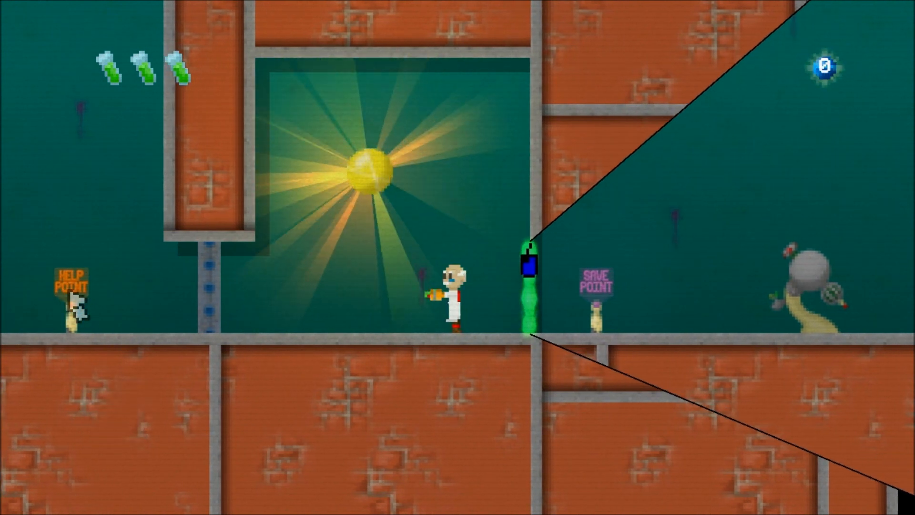
Return through the gateway to the save point and walk over the block switch to the help point
key("d")
key("d")
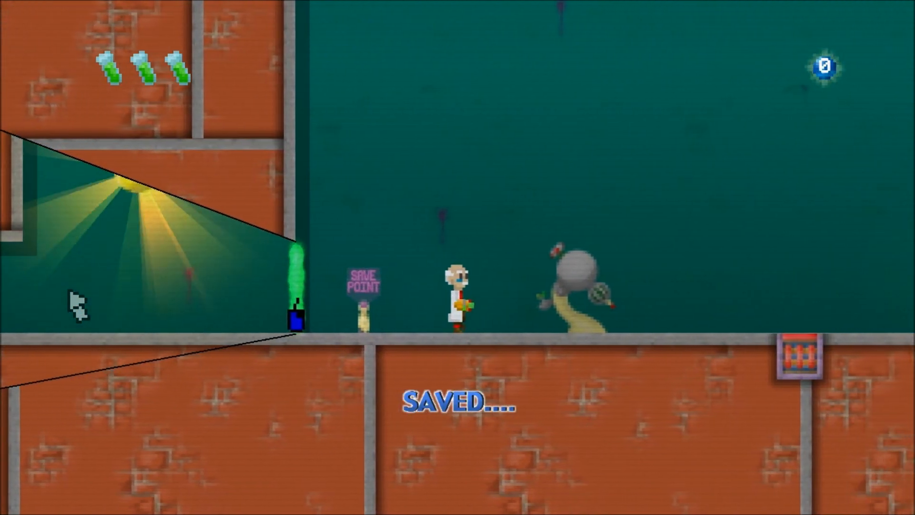
key("d")
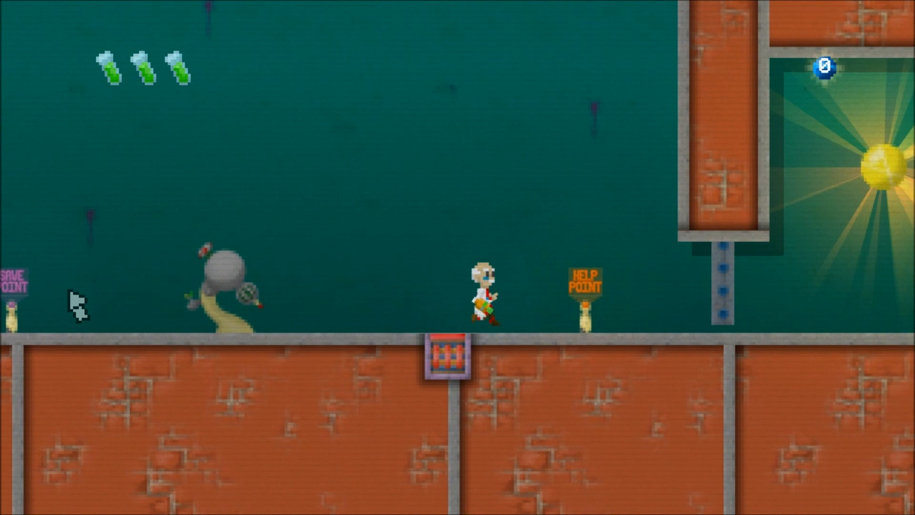
Confirm the solvability check at the help point and play back the recorded solution
key("s")
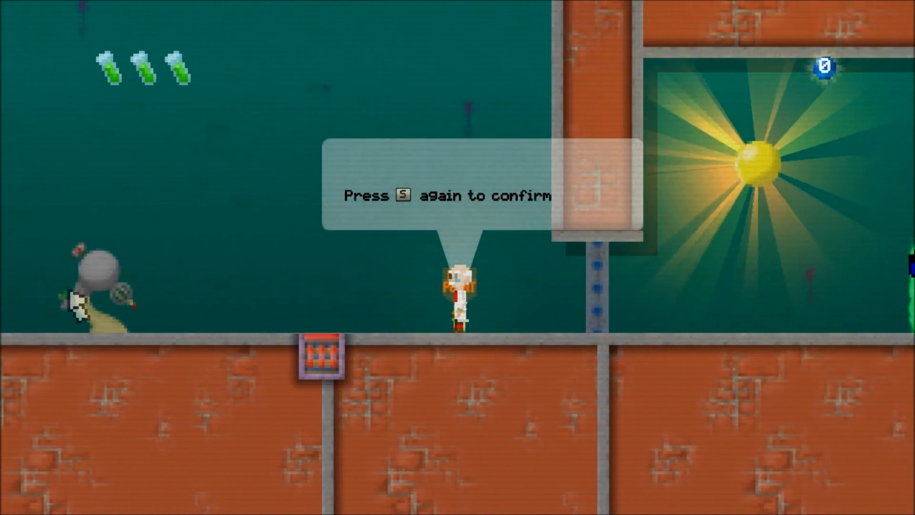
key("s")
key("s")
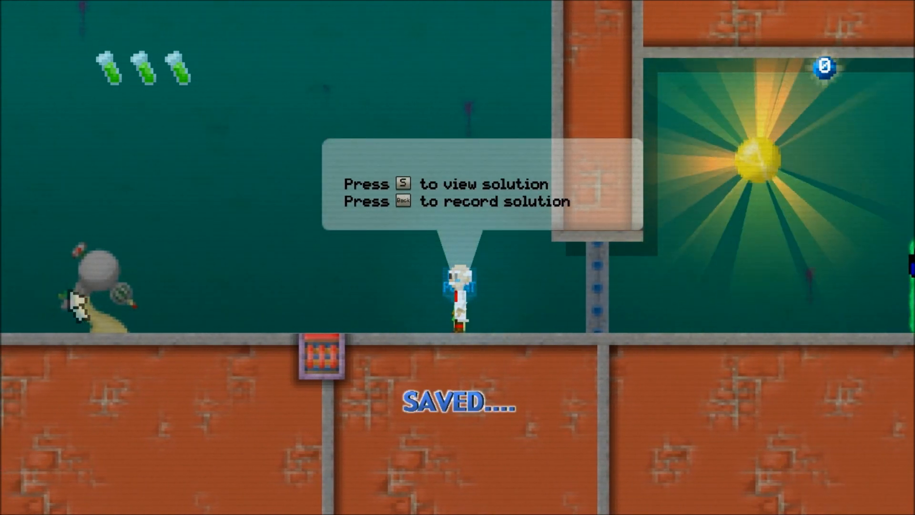
key("s")
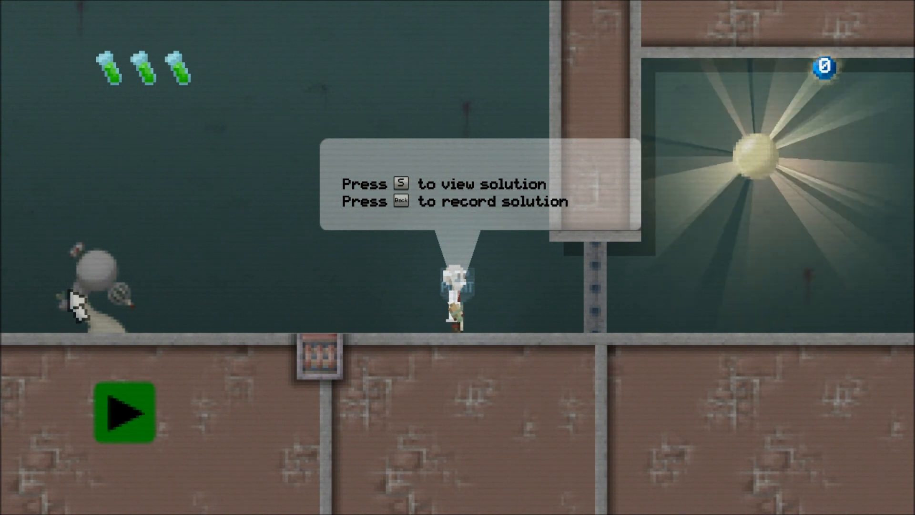